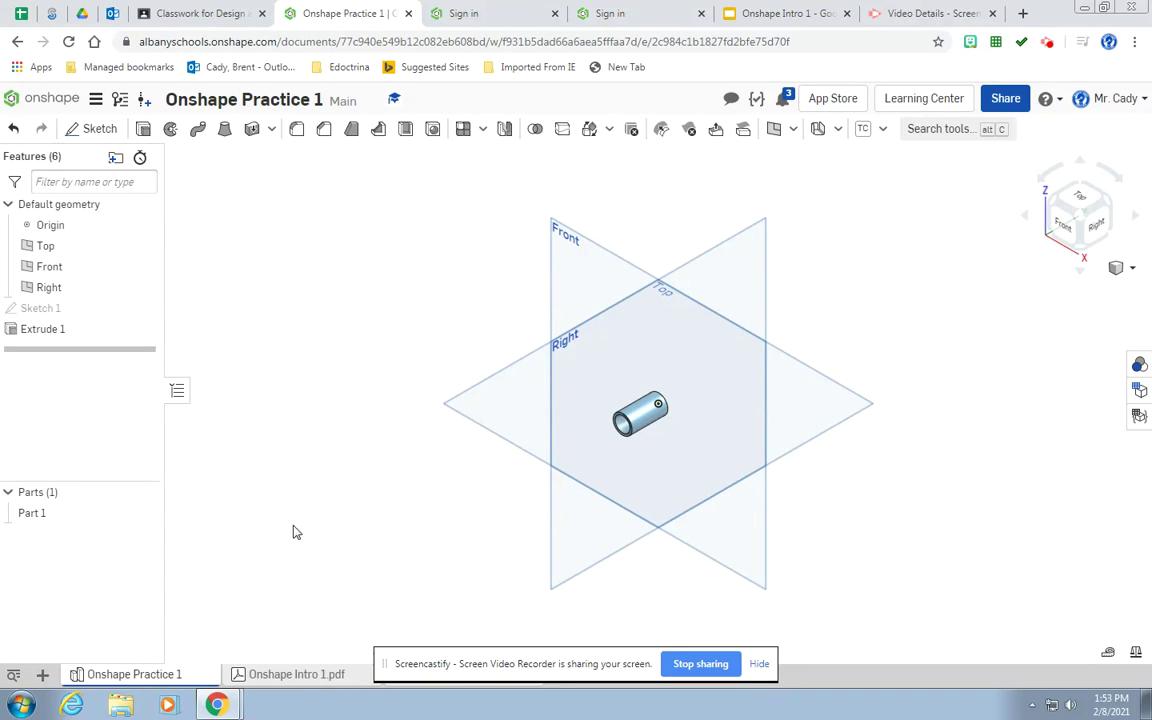
- Check the reference drawing of the block, then create a new Part Studio
{"action": "left_click", "coordinate": [278, 674]}
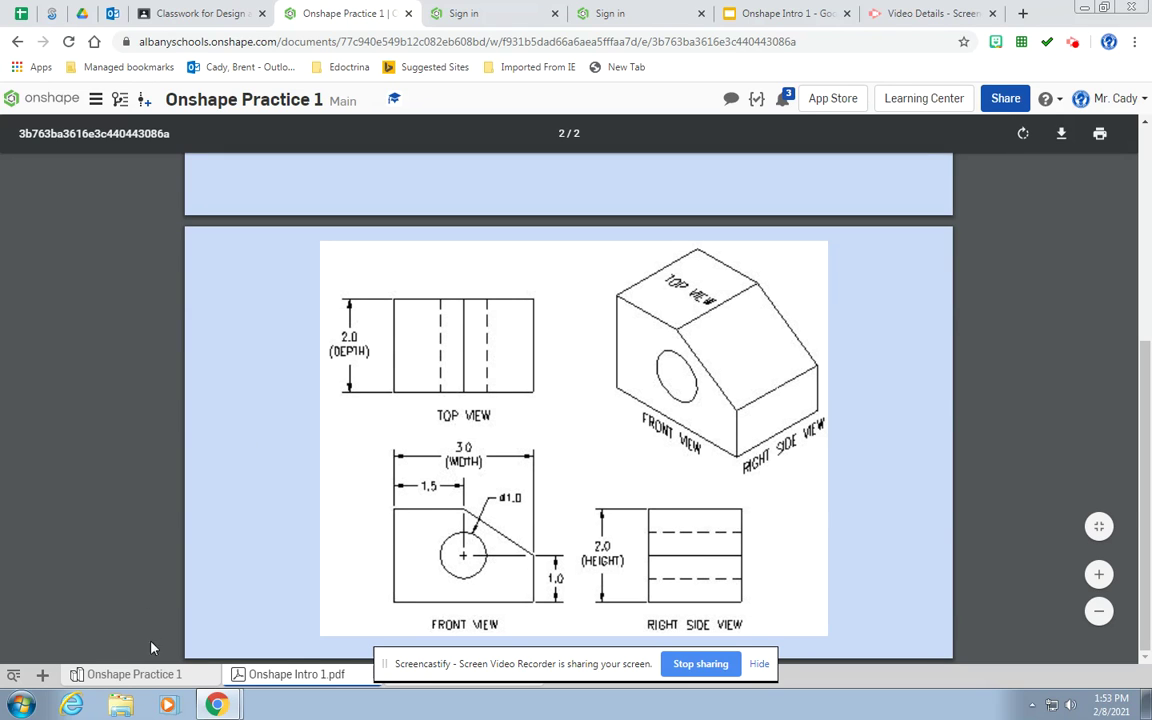
{"action": "left_click", "coordinate": [150, 674]}
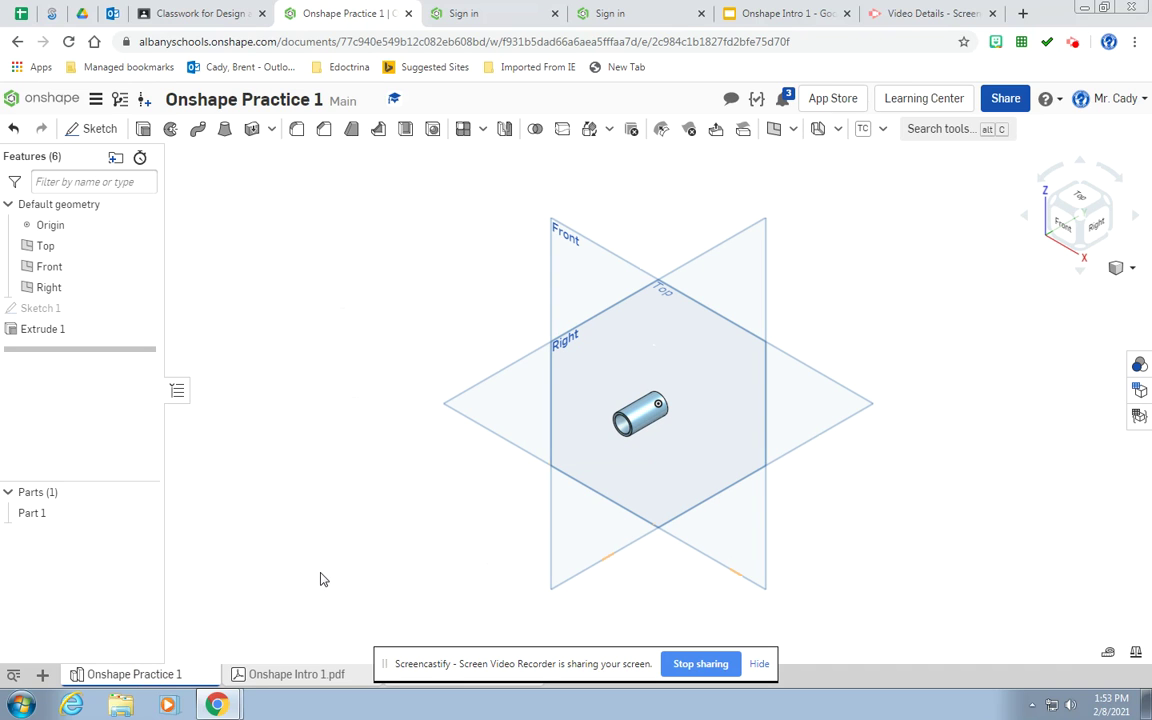
{"action": "left_click", "coordinate": [43, 678]}
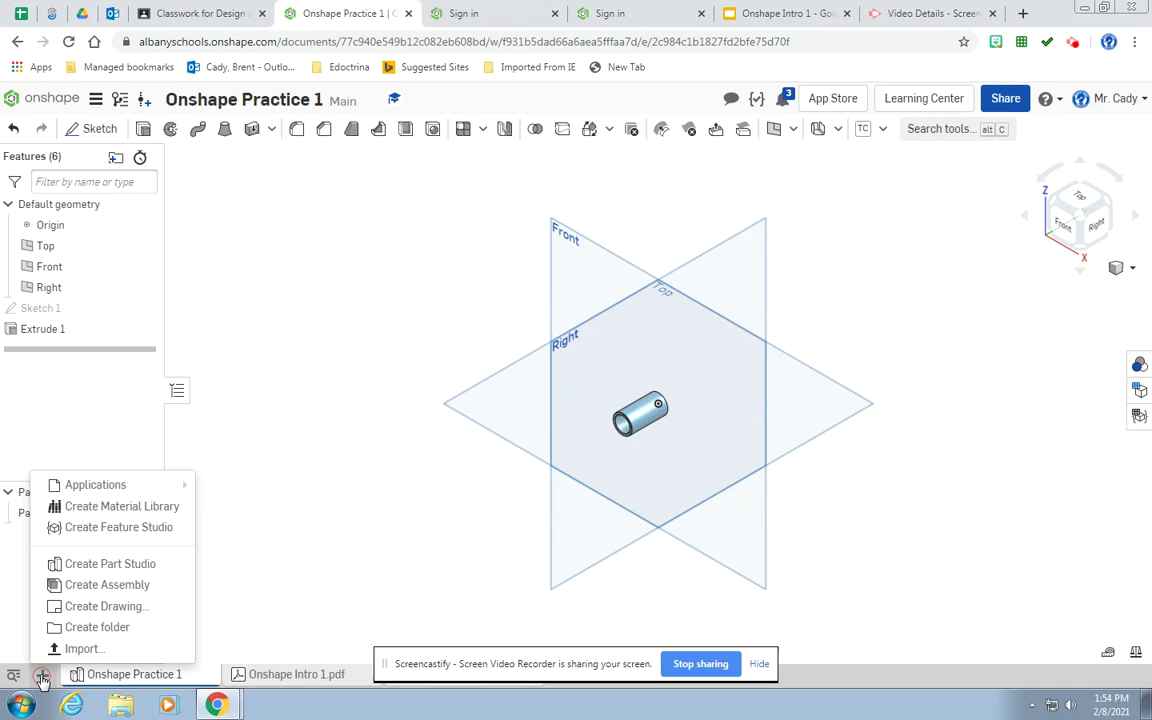
{"action": "left_click", "coordinate": [87, 568]}
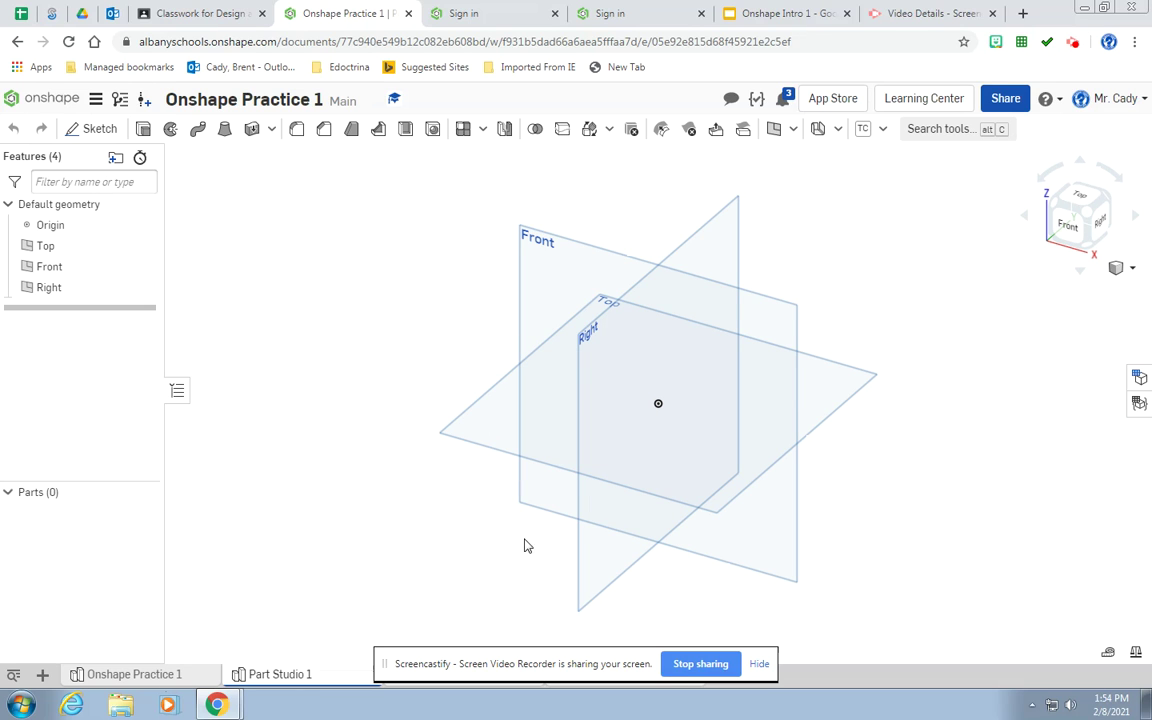
- Rename the new Part Studio to 'Onshape Practice 2'
{"action": "right_click", "coordinate": [282, 676]}
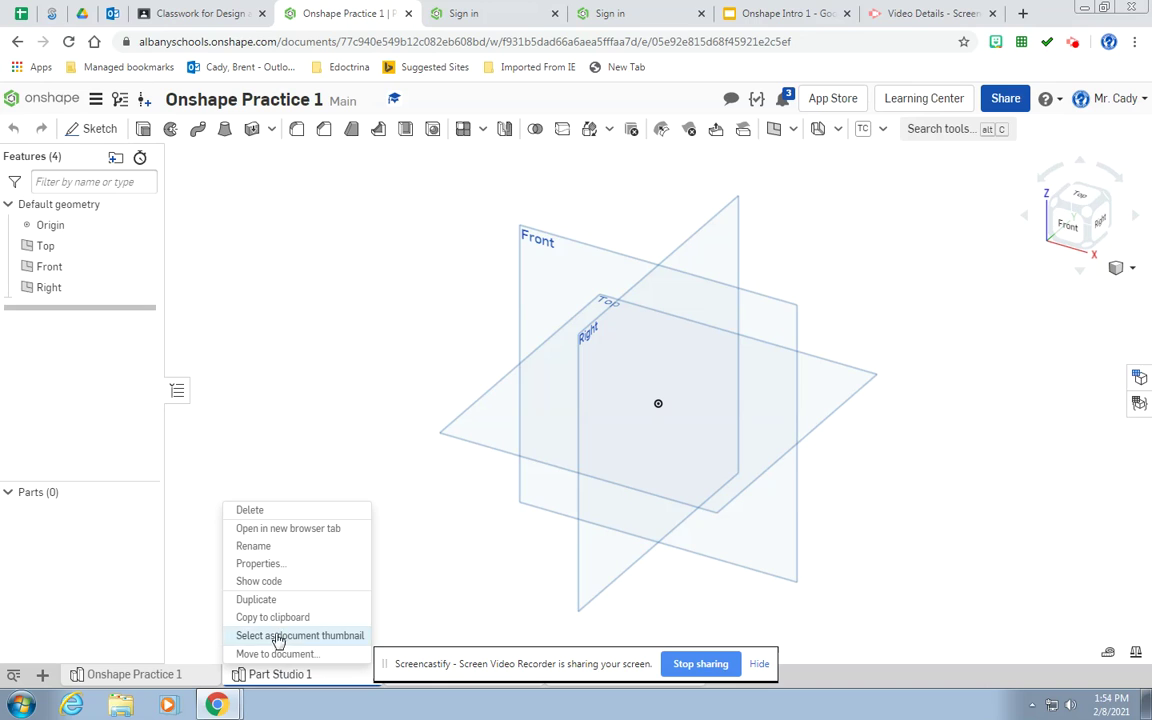
{"action": "left_click", "coordinate": [255, 546]}
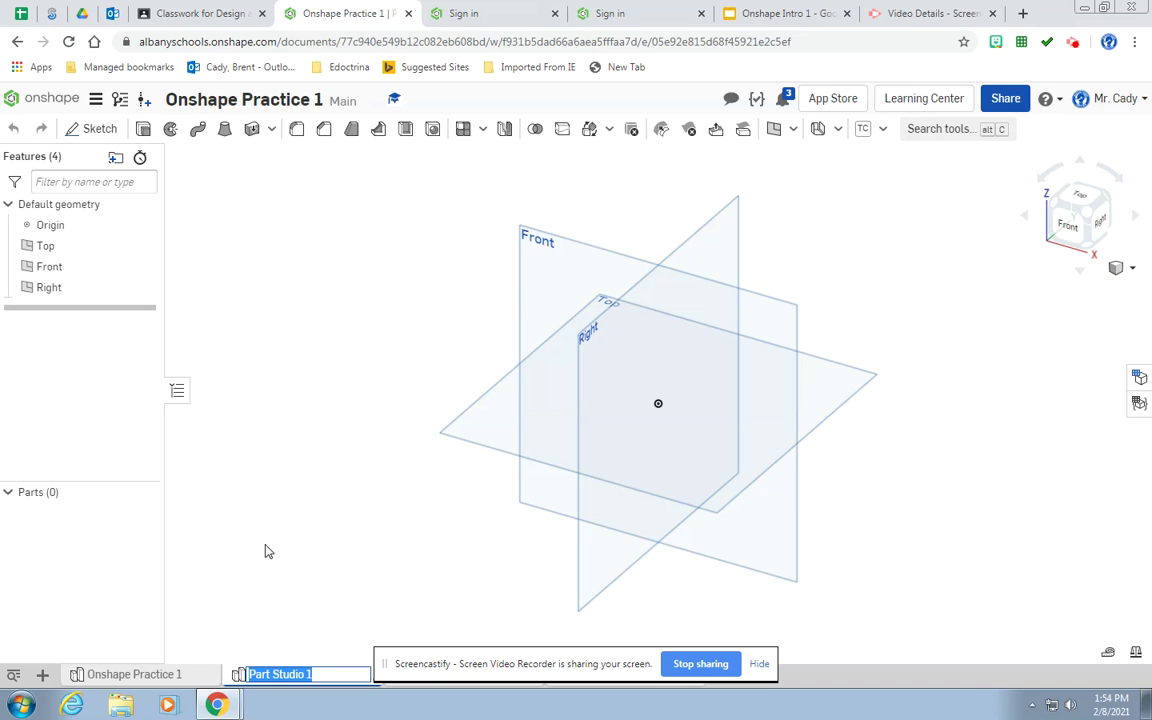
{"action": "type", "text": "Onshape P"}
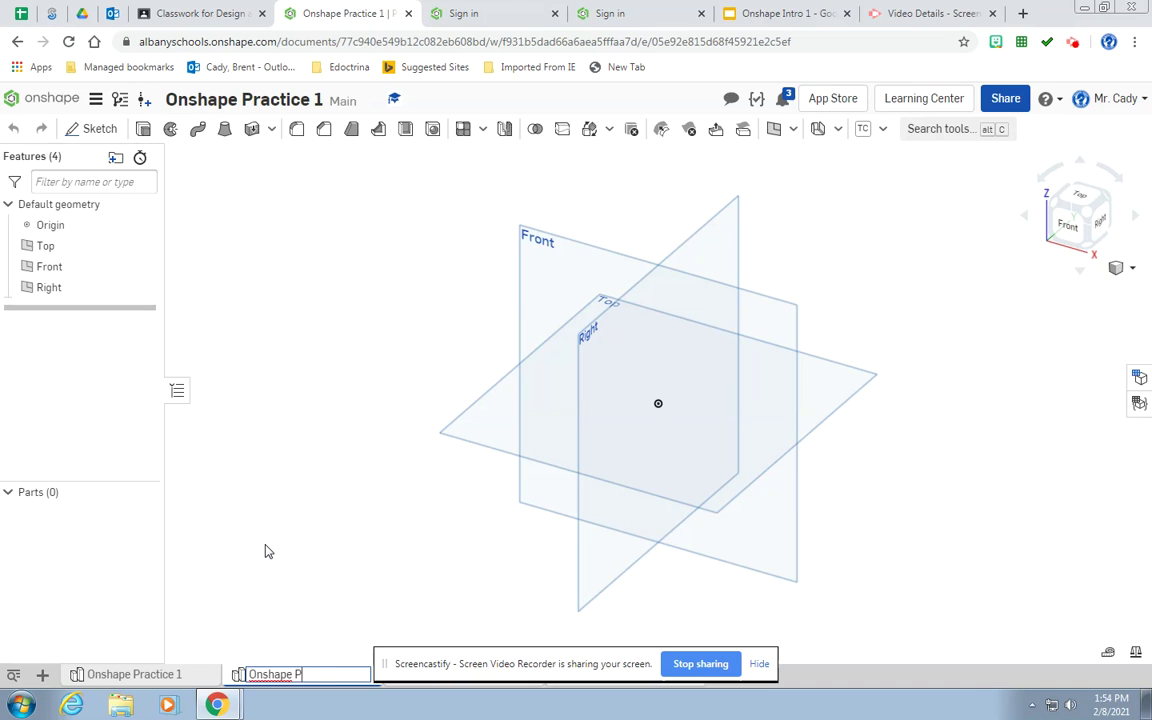
{"action": "type", "text": "ractice"}
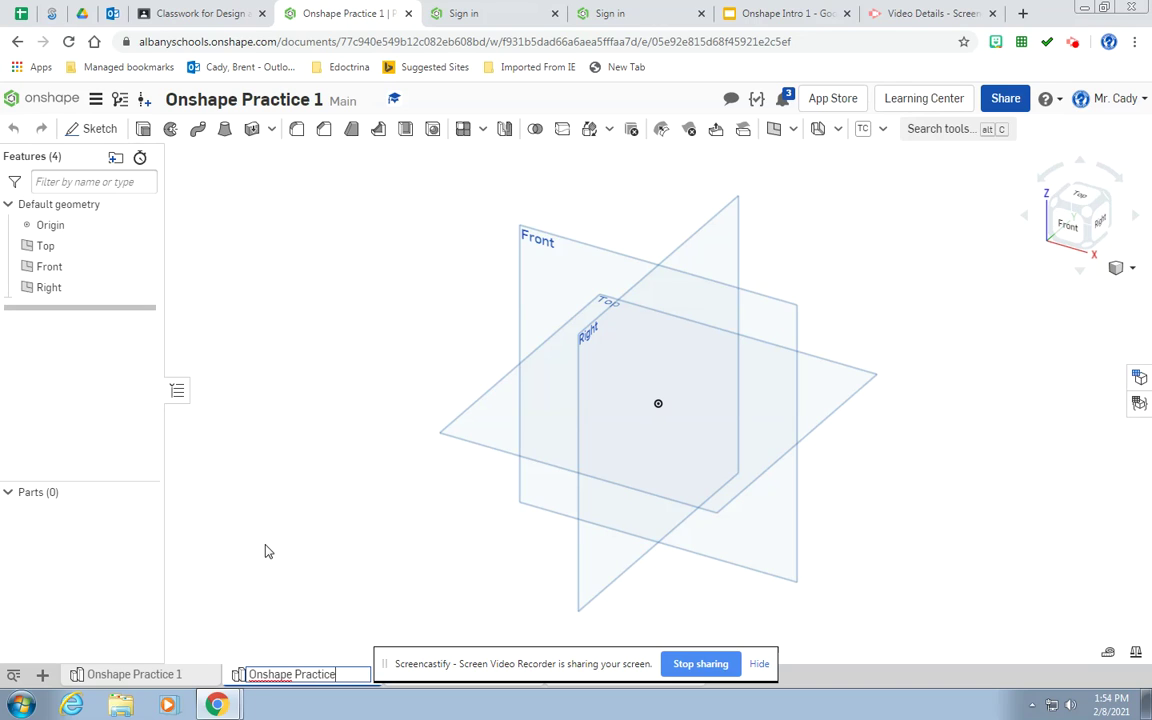
{"action": "type", "text": " 2"}
{"action": "key", "text": "Return"}
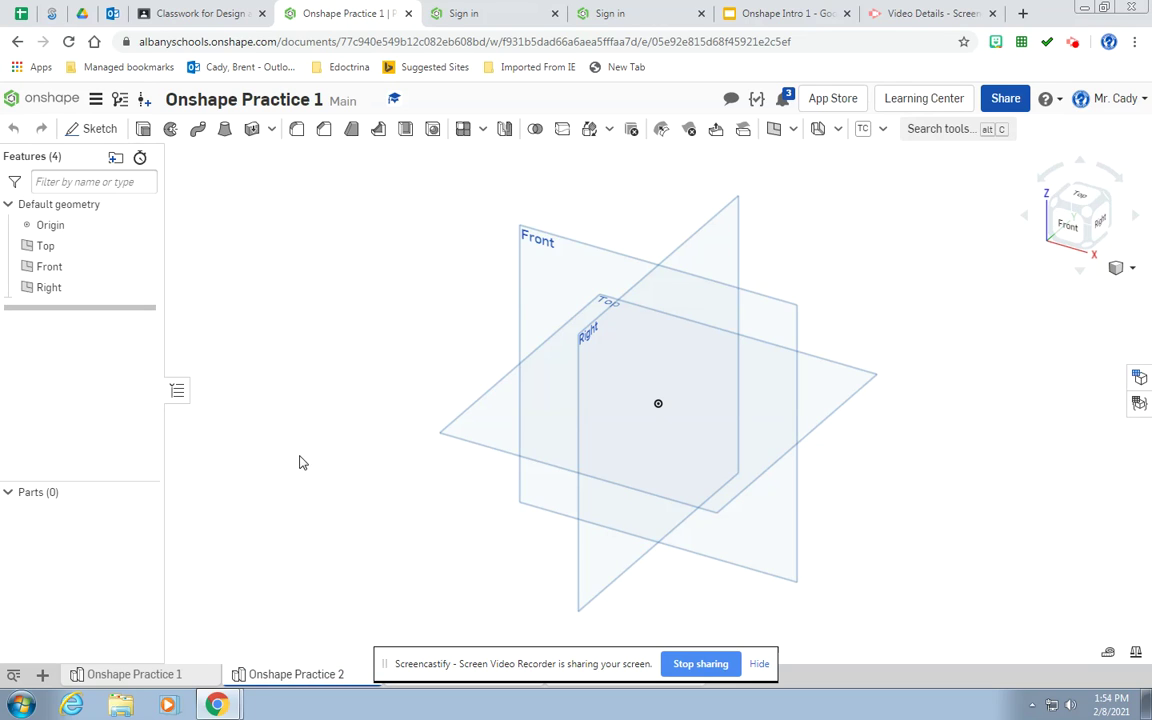
- Start Sketch 1 on the Front plane, view it face-on, and consult the reference drawing
{"action": "left_click", "coordinate": [86, 137]}
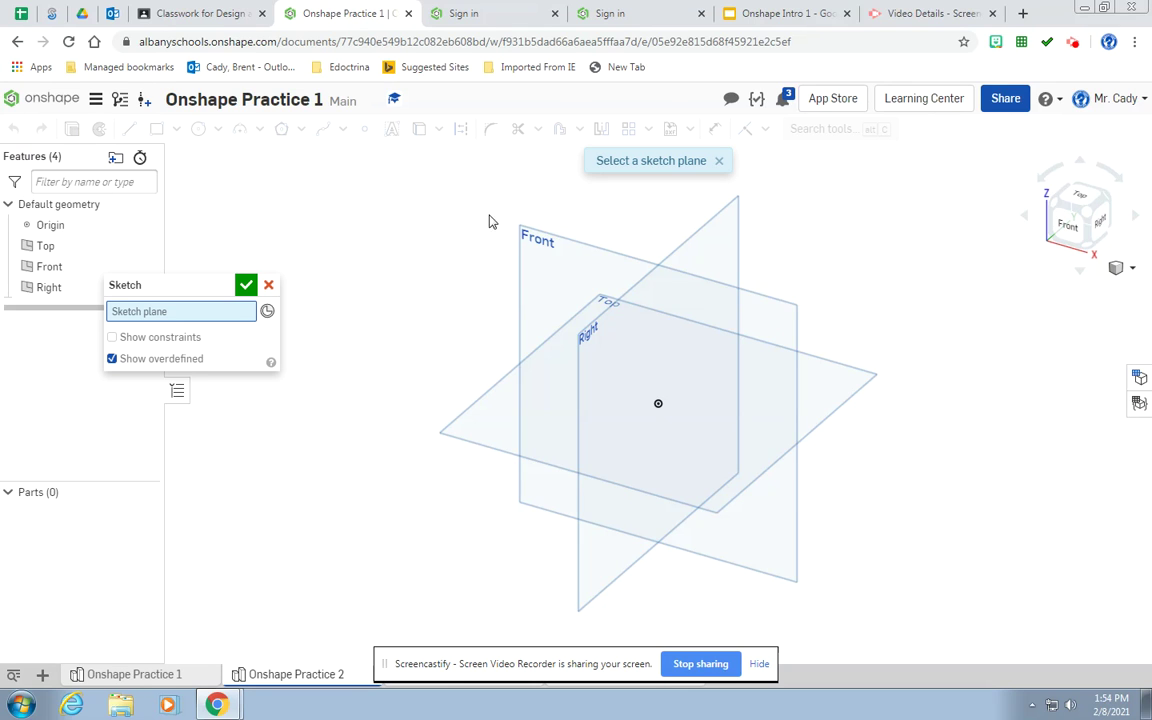
{"action": "left_click", "coordinate": [556, 243]}
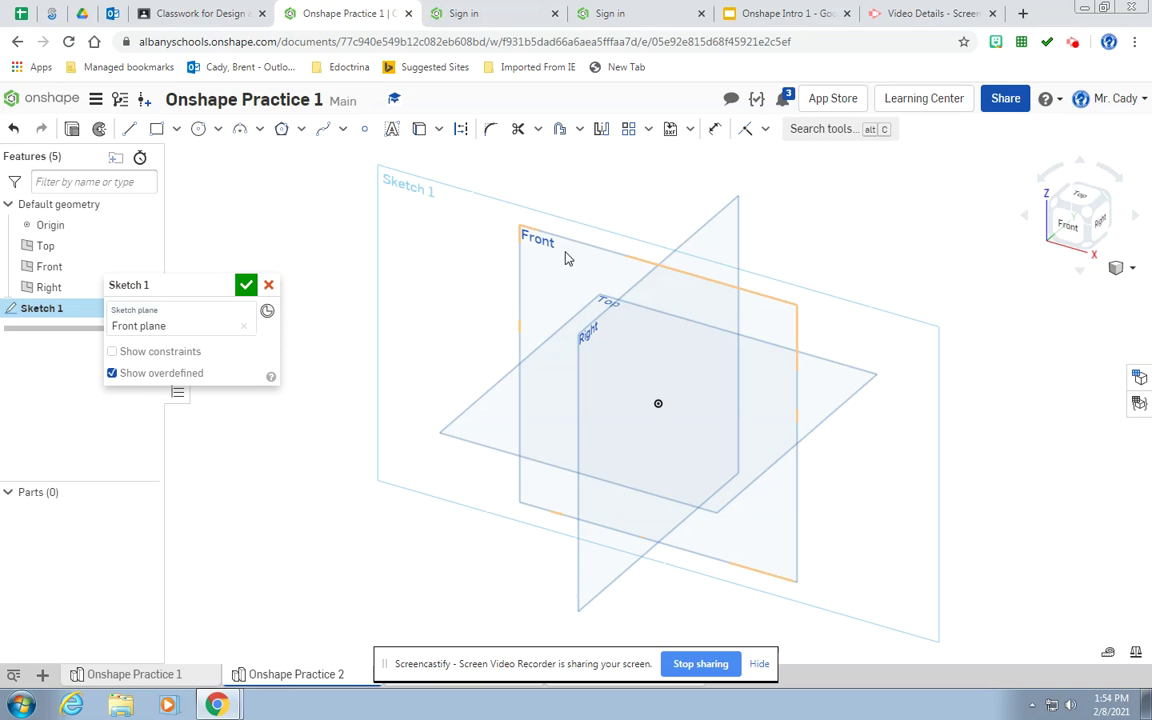
{"action": "left_click", "coordinate": [1069, 228]}
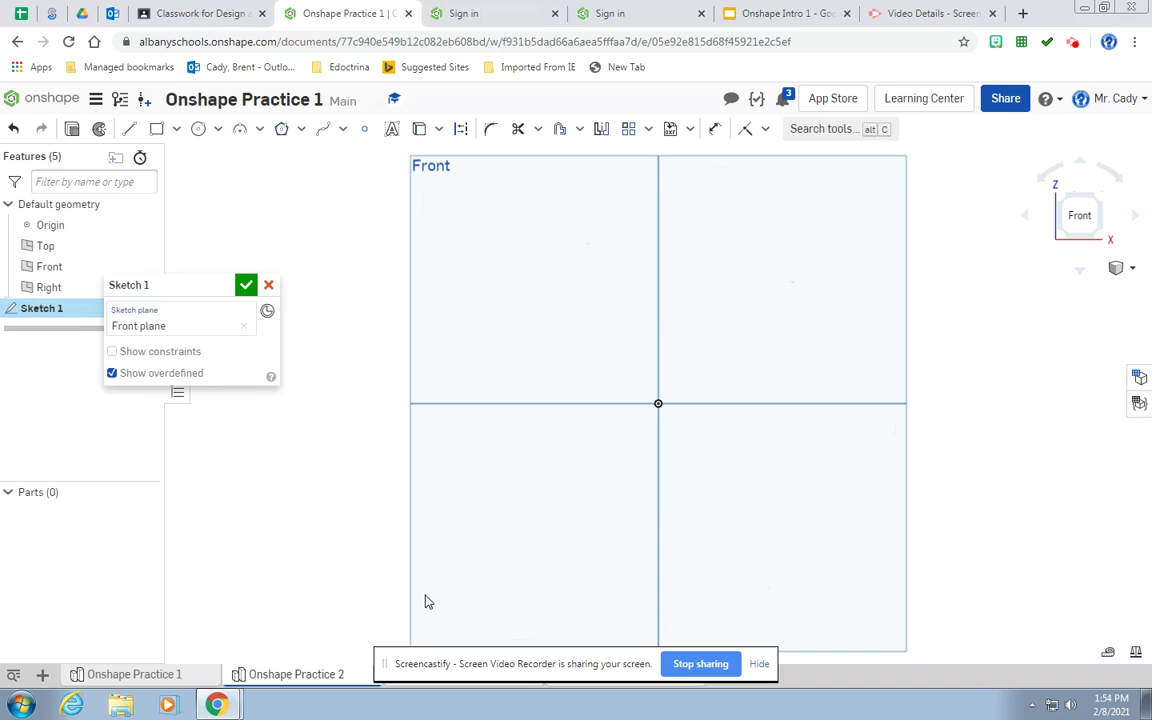
{"action": "left_click", "coordinate": [420, 683]}
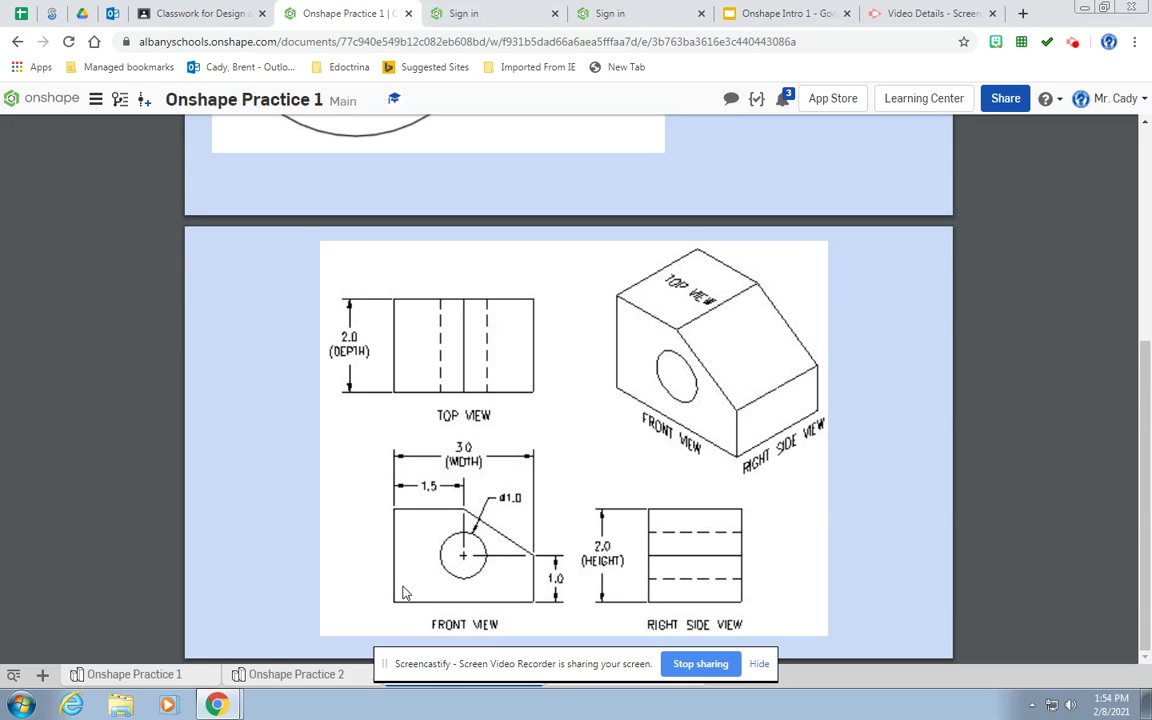
{"action": "left_click", "coordinate": [292, 674]}
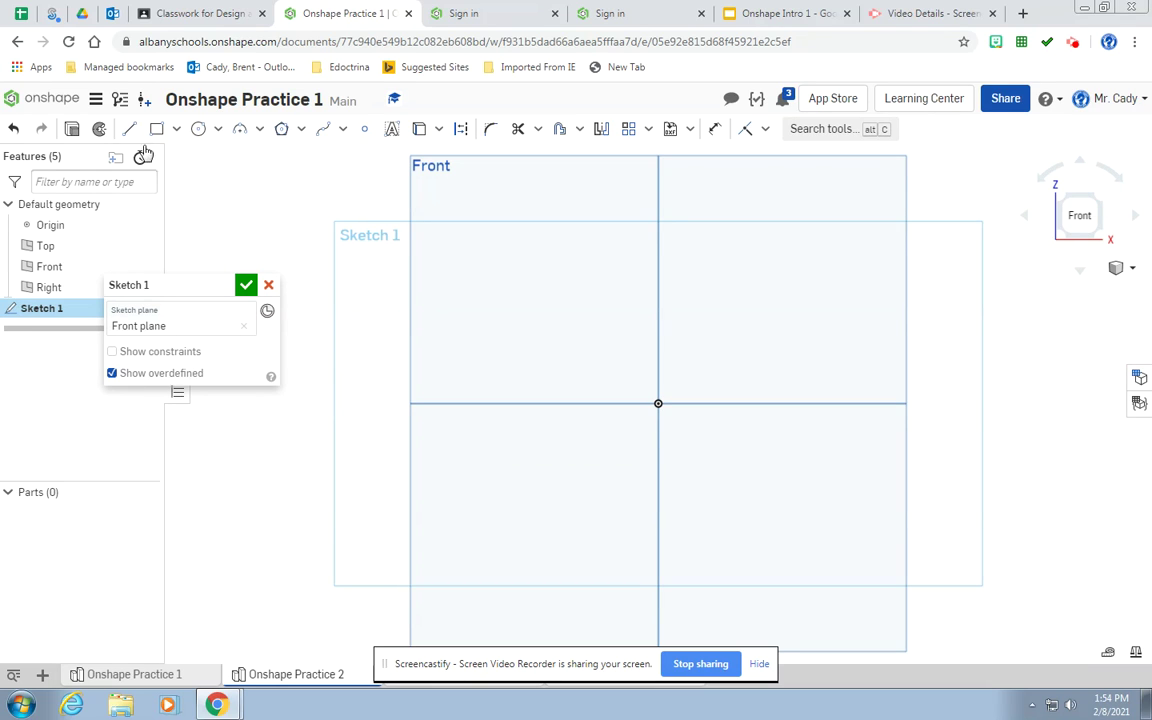
- Draw a horizontal base line left from the origin and a vertical line up from its end
{"action": "left_click", "coordinate": [130, 131]}
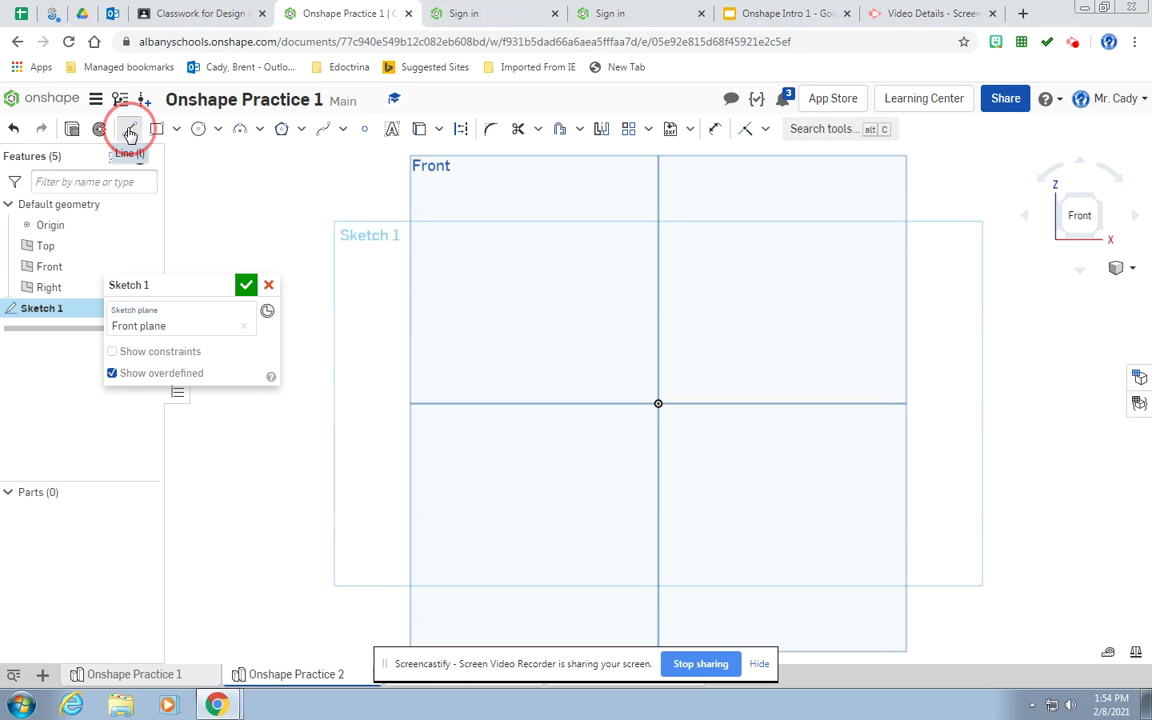
{"action": "left_click", "coordinate": [657, 403]}
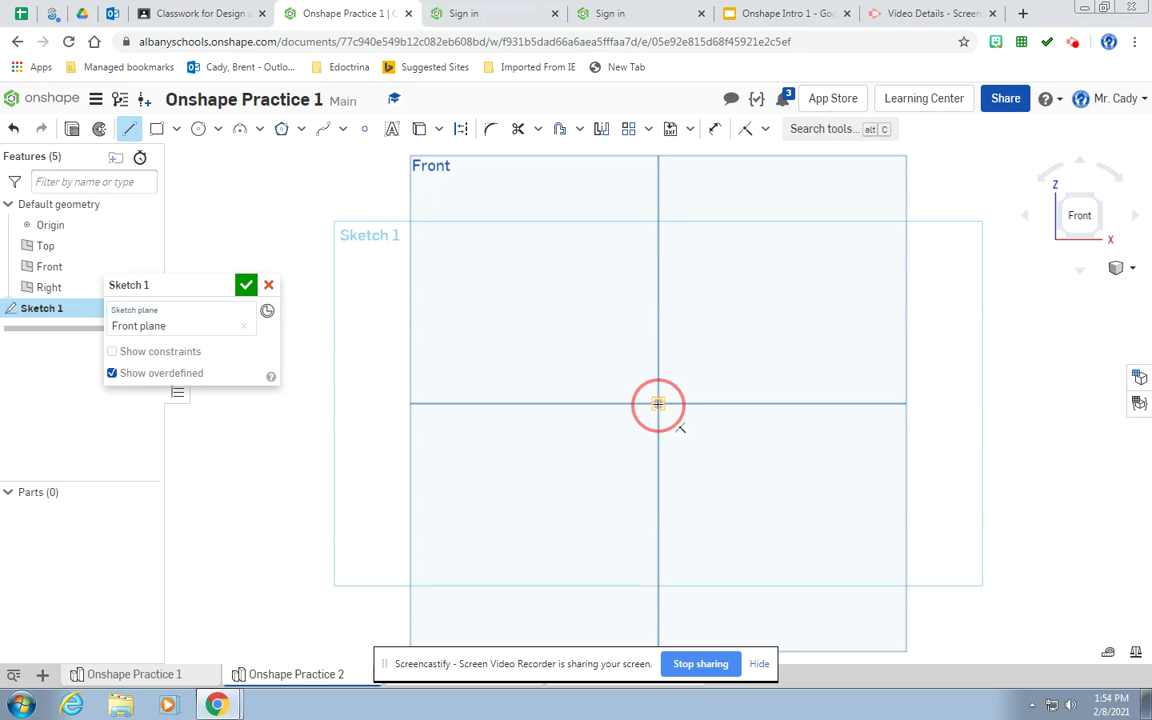
{"action": "left_click", "coordinate": [453, 404]}
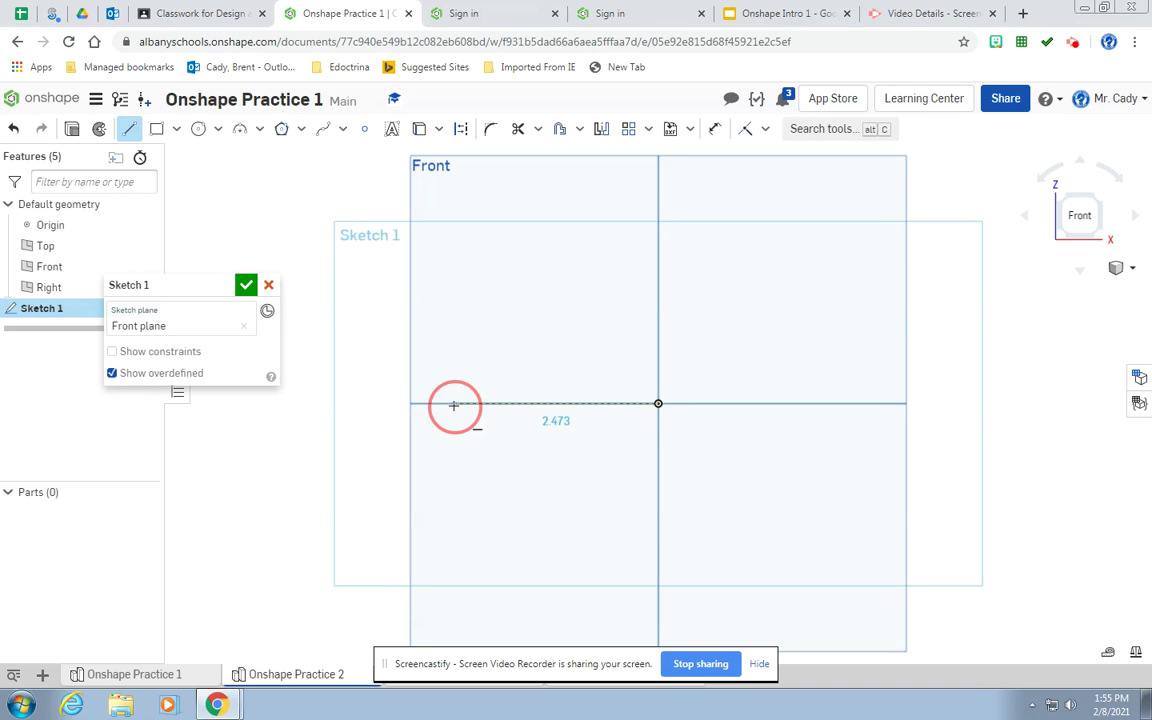
{"action": "left_click", "coordinate": [455, 290]}
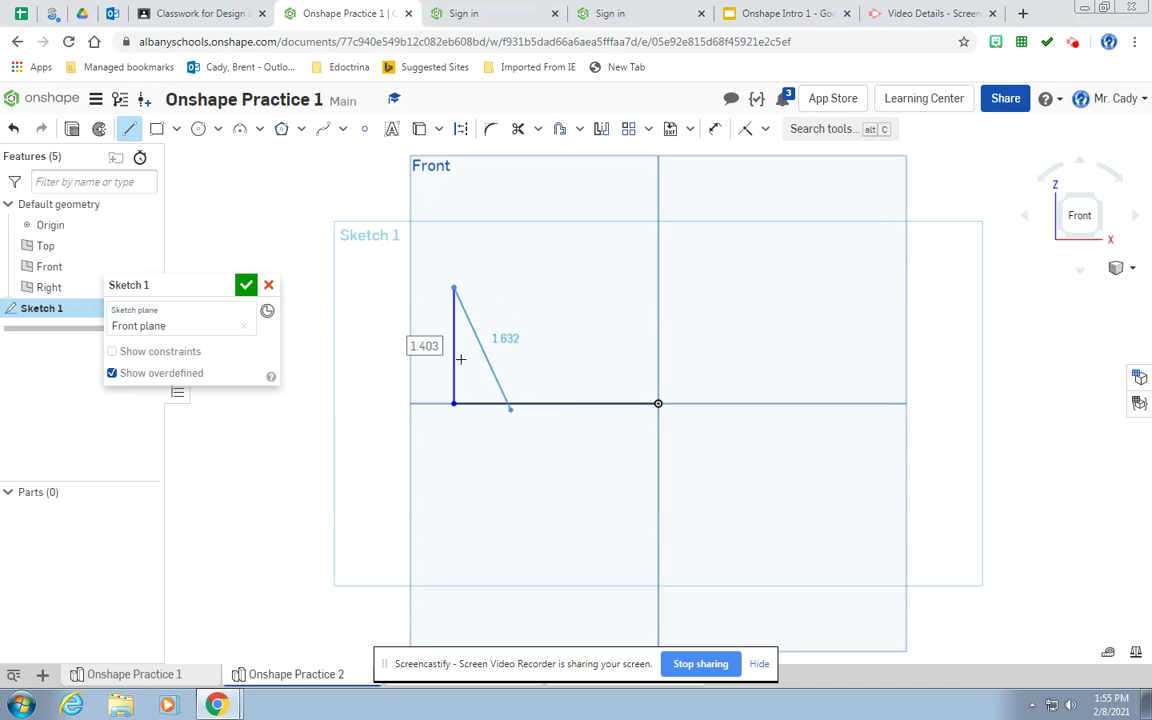
{"action": "type", "text": "1"}
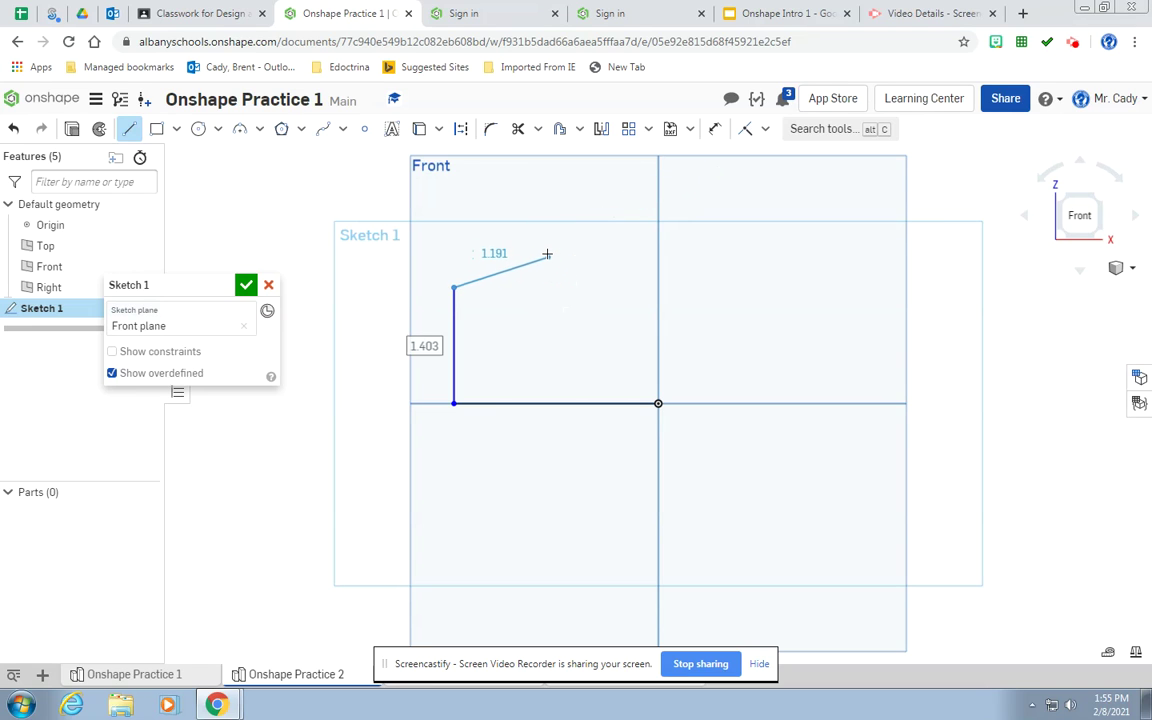
{"action": "right_click", "coordinate": [547, 253]}
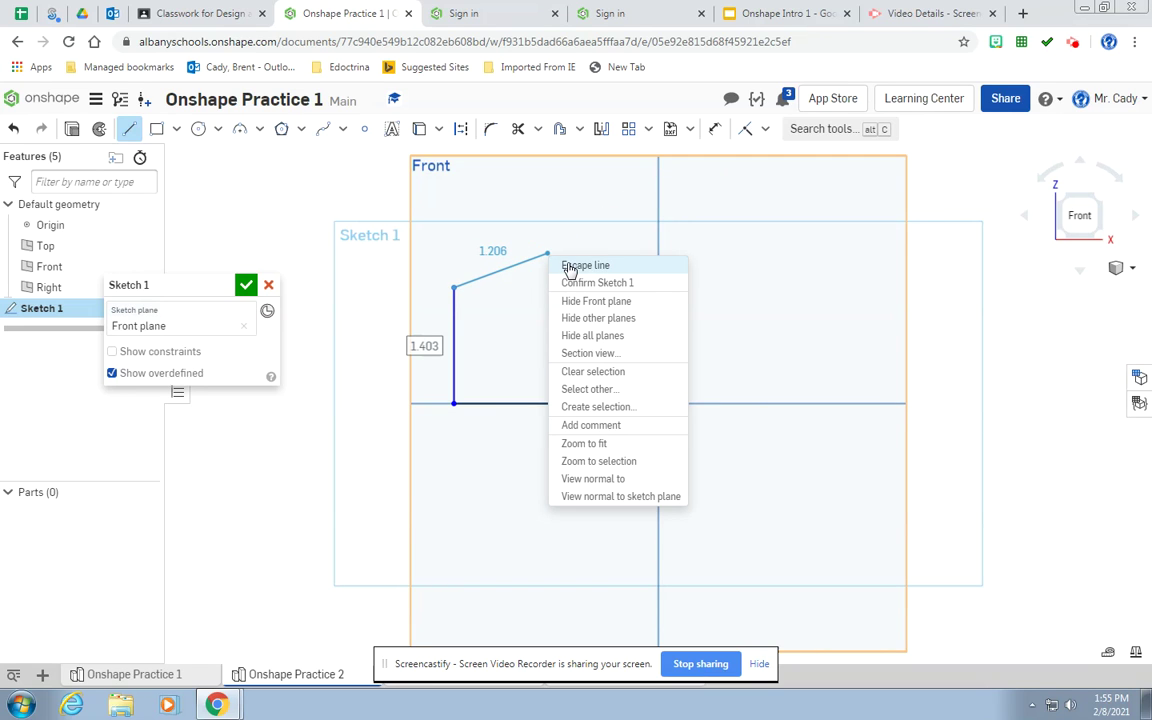
{"action": "left_click", "coordinate": [569, 268]}
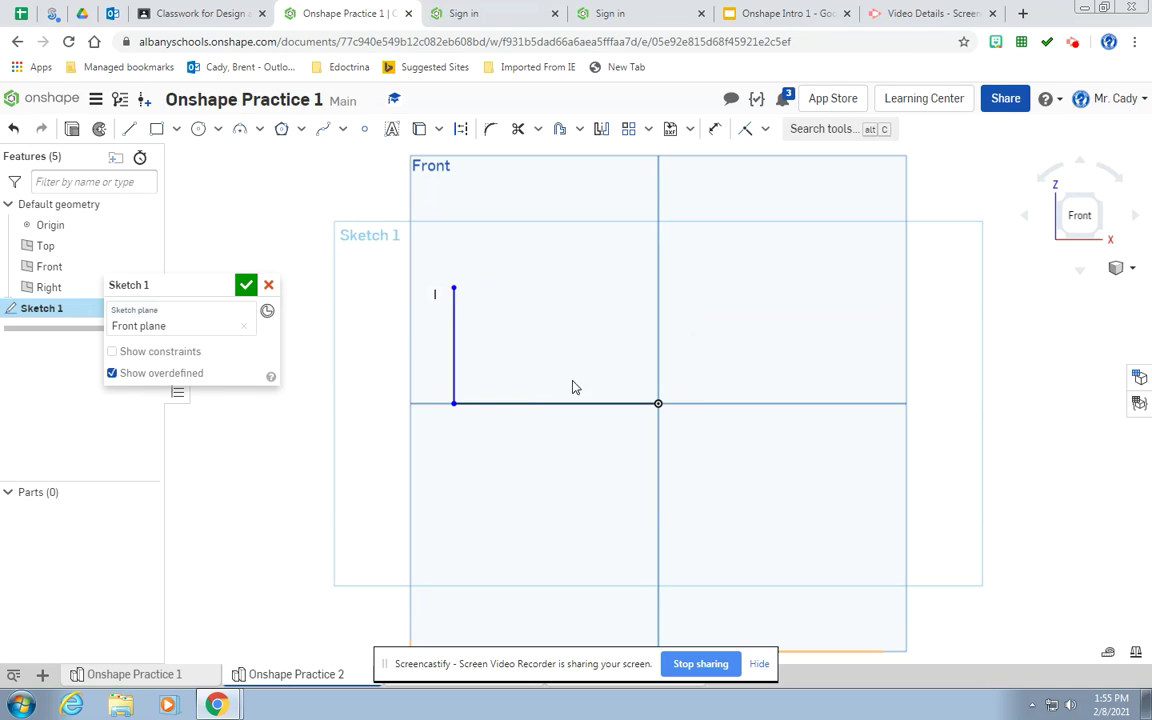
- Dimension the base line to 3 in and the vertical line to 2 in
{"action": "left_click", "coordinate": [715, 131]}
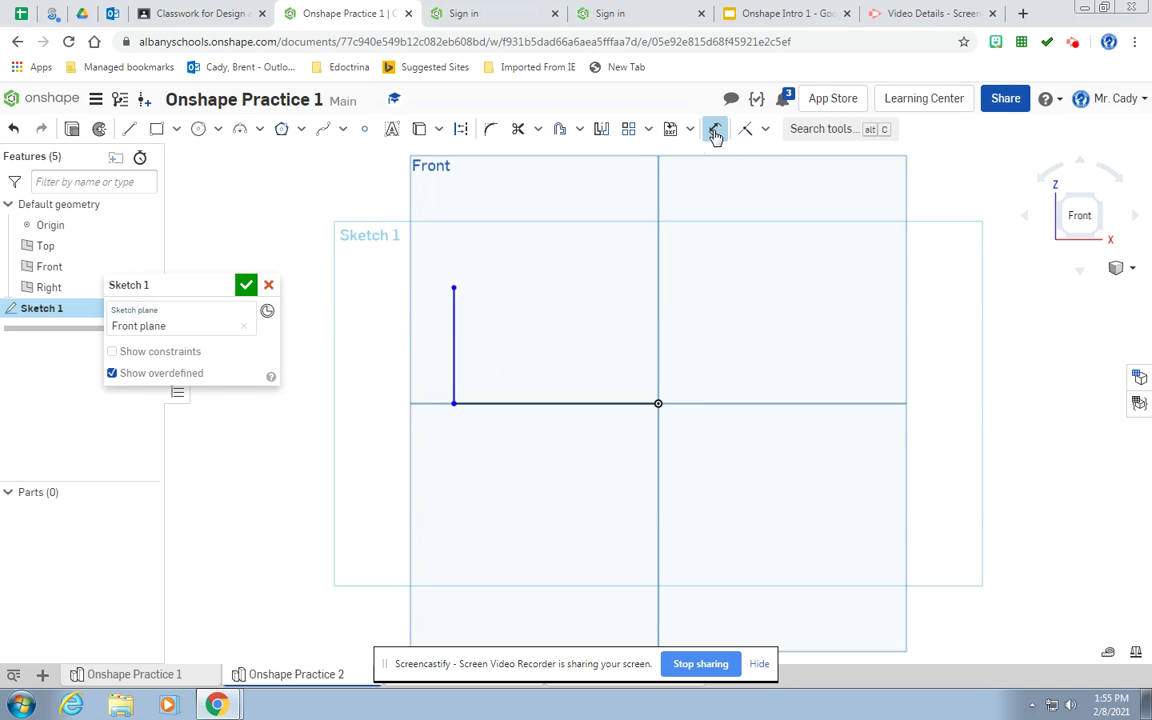
{"action": "left_click", "coordinate": [544, 404]}
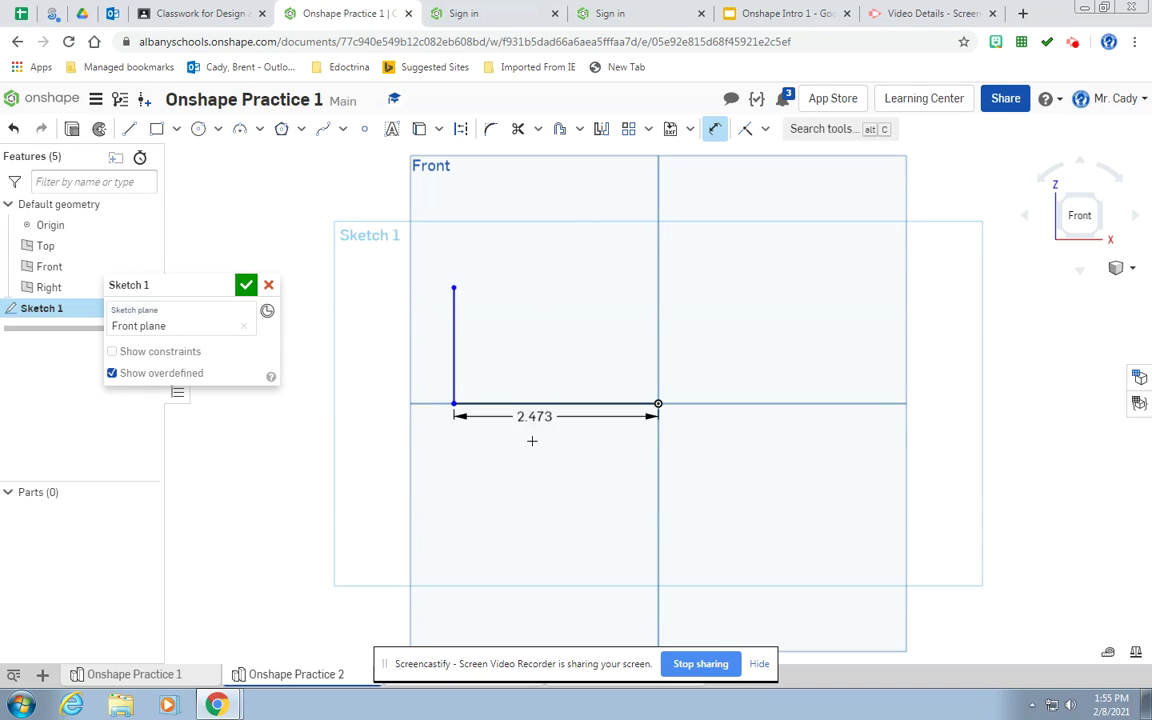
{"action": "left_click", "coordinate": [532, 450]}
{"action": "type", "text": "3"}
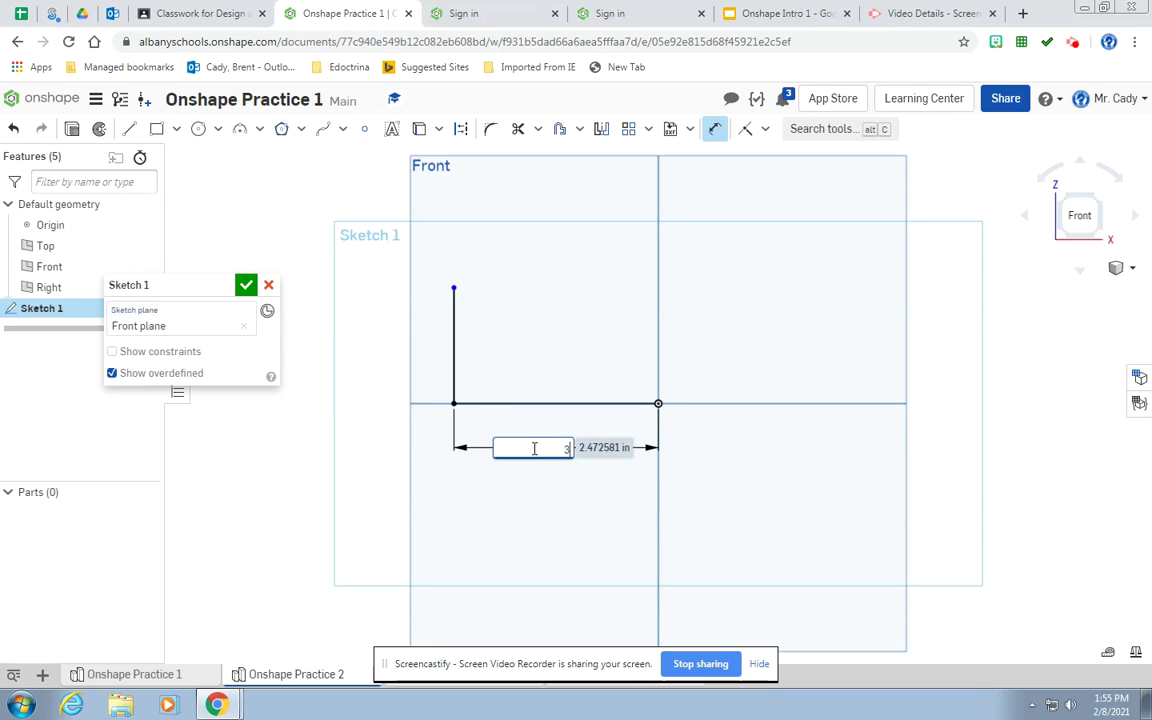
{"action": "key", "text": "Return"}
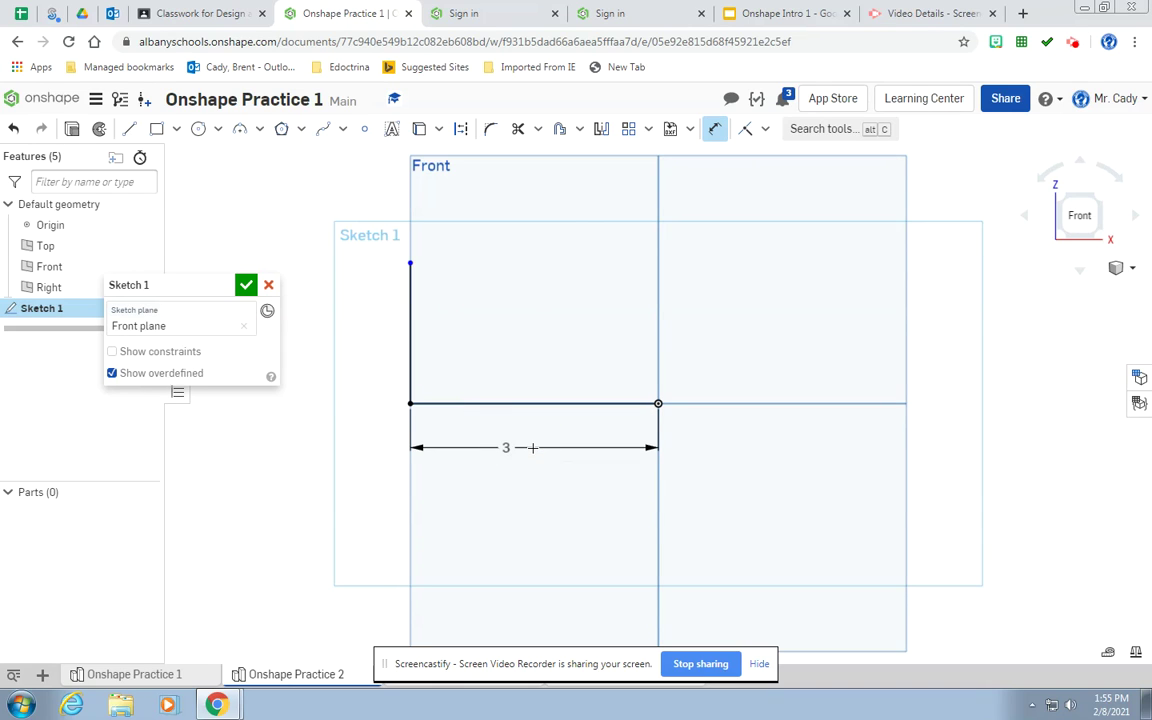
{"action": "left_click", "coordinate": [410, 322]}
{"action": "left_click", "coordinate": [379, 320]}
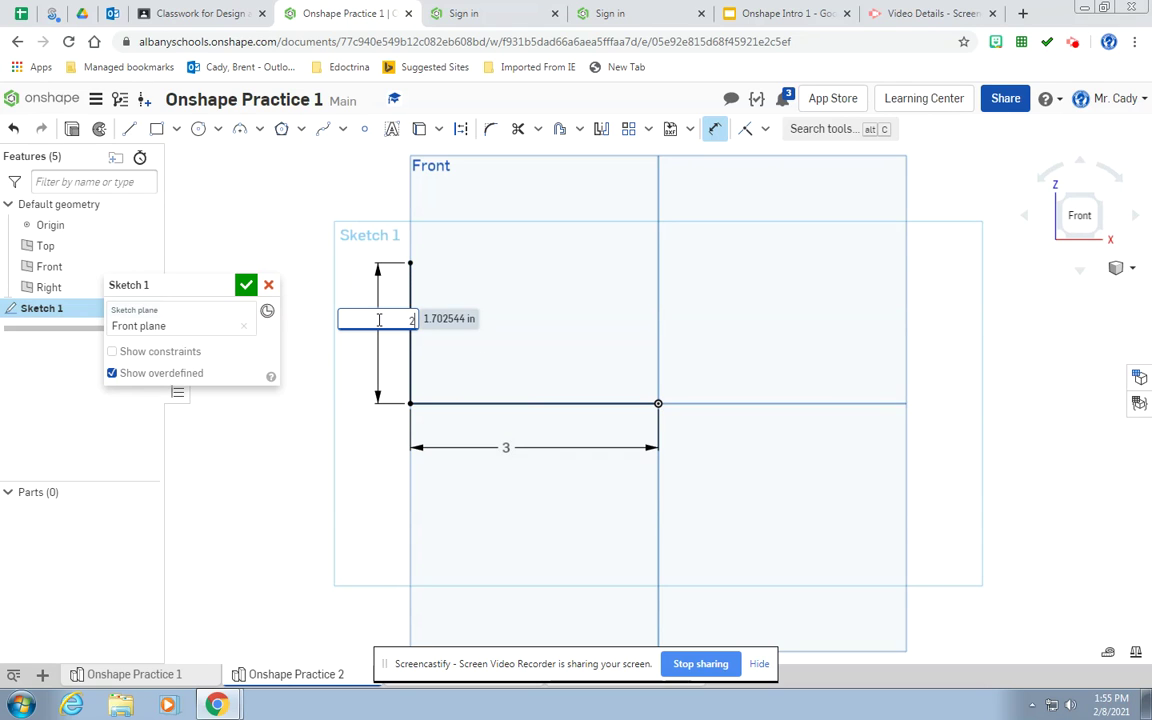
{"action": "type", "text": "2"}
{"action": "key", "text": "Return"}
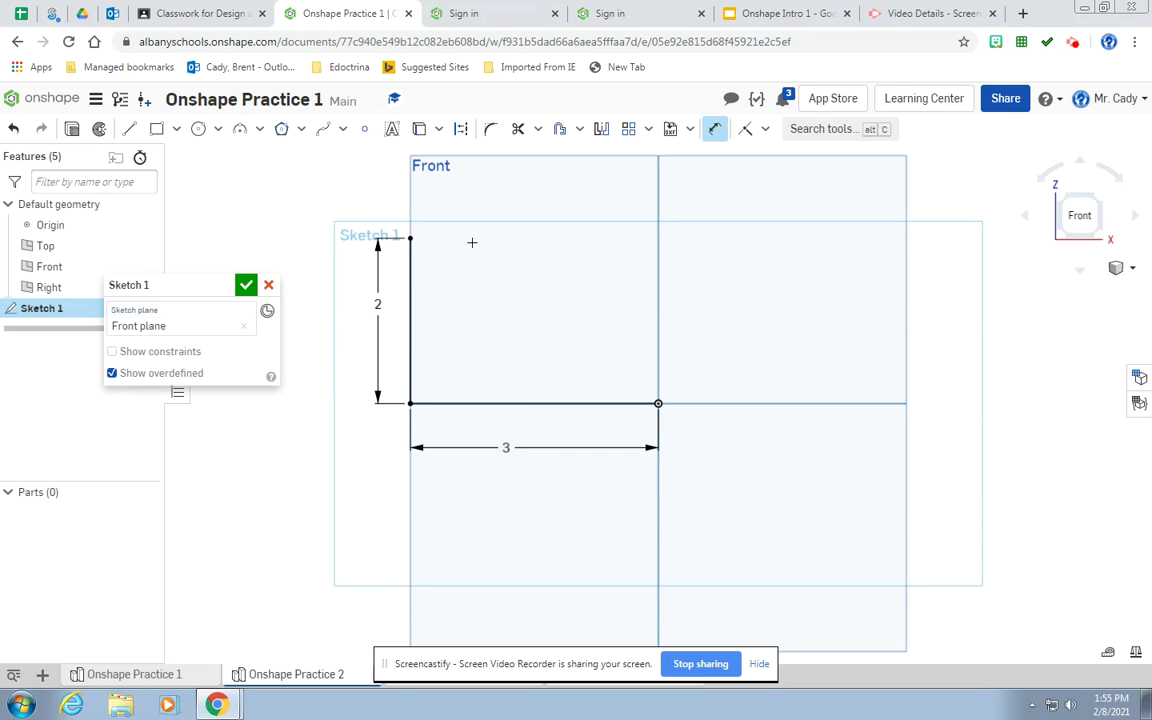
- Close the outline with a short right edge, a sloped edge and a top edge
{"action": "left_click", "coordinate": [129, 128]}
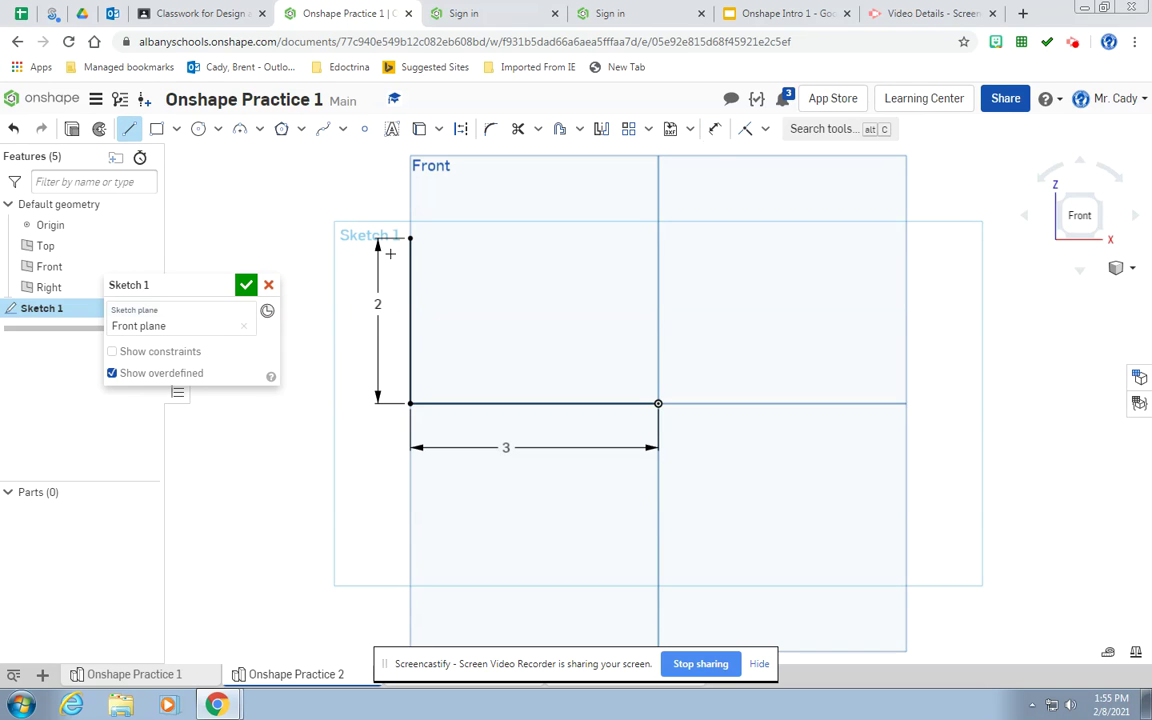
{"action": "left_click", "coordinate": [657, 402]}
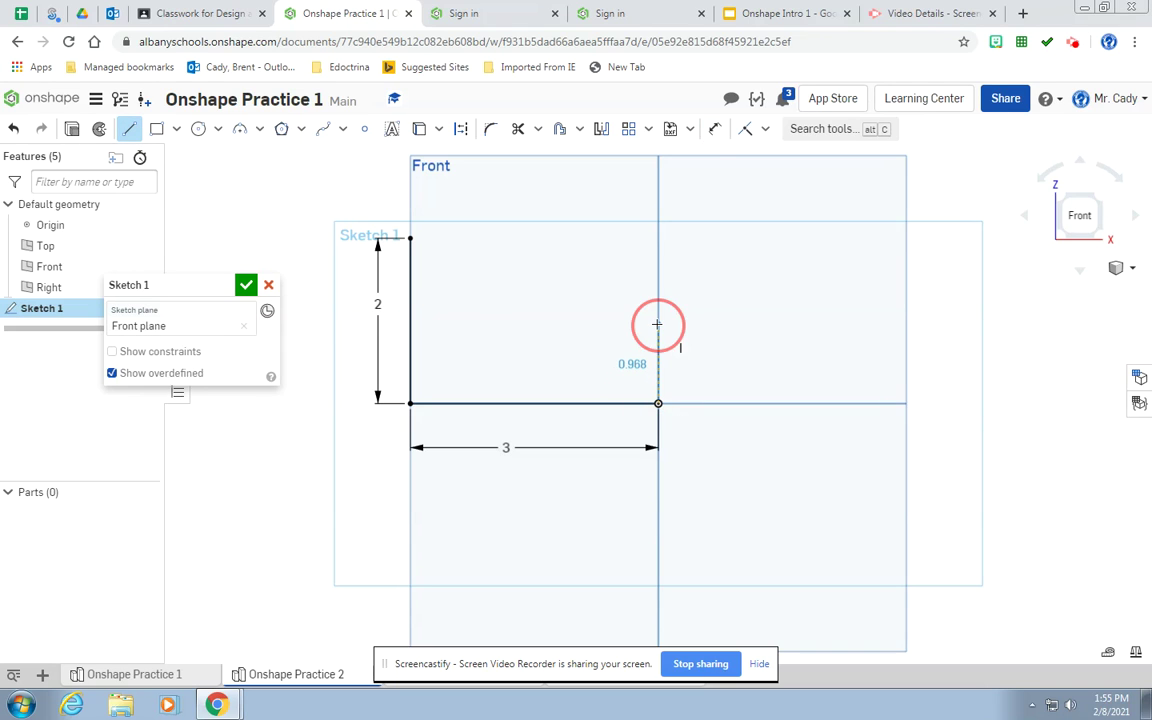
{"action": "left_click", "coordinate": [657, 323]}
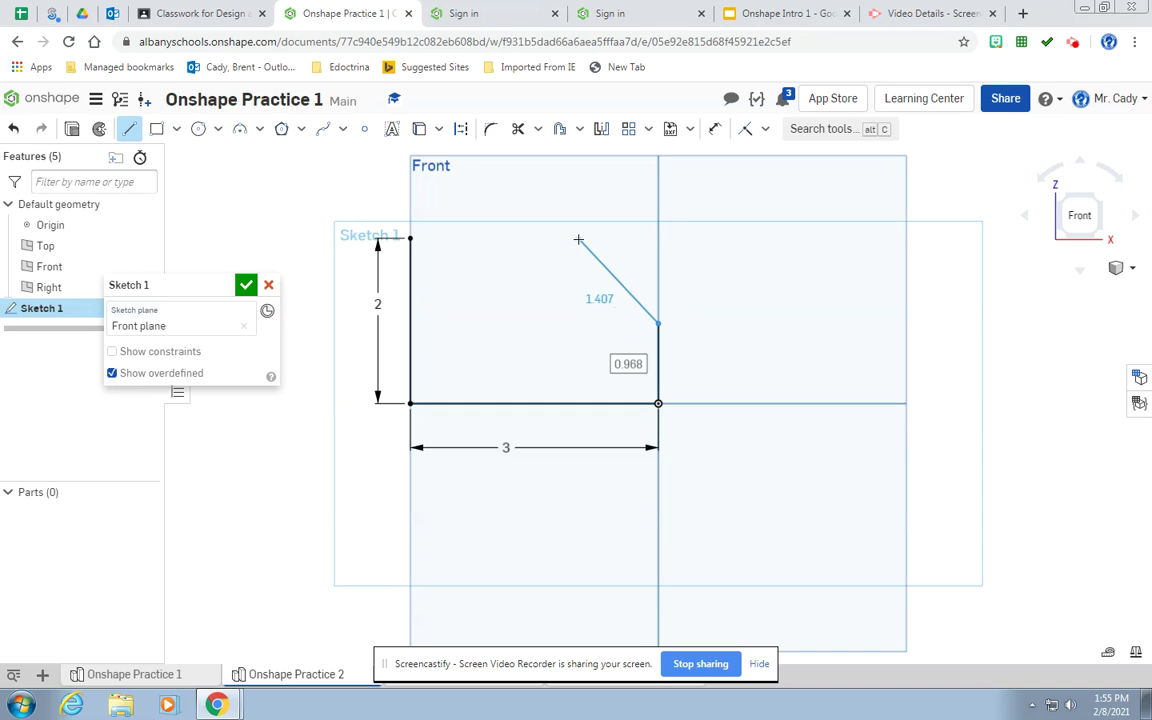
{"action": "left_click", "coordinate": [578, 240]}
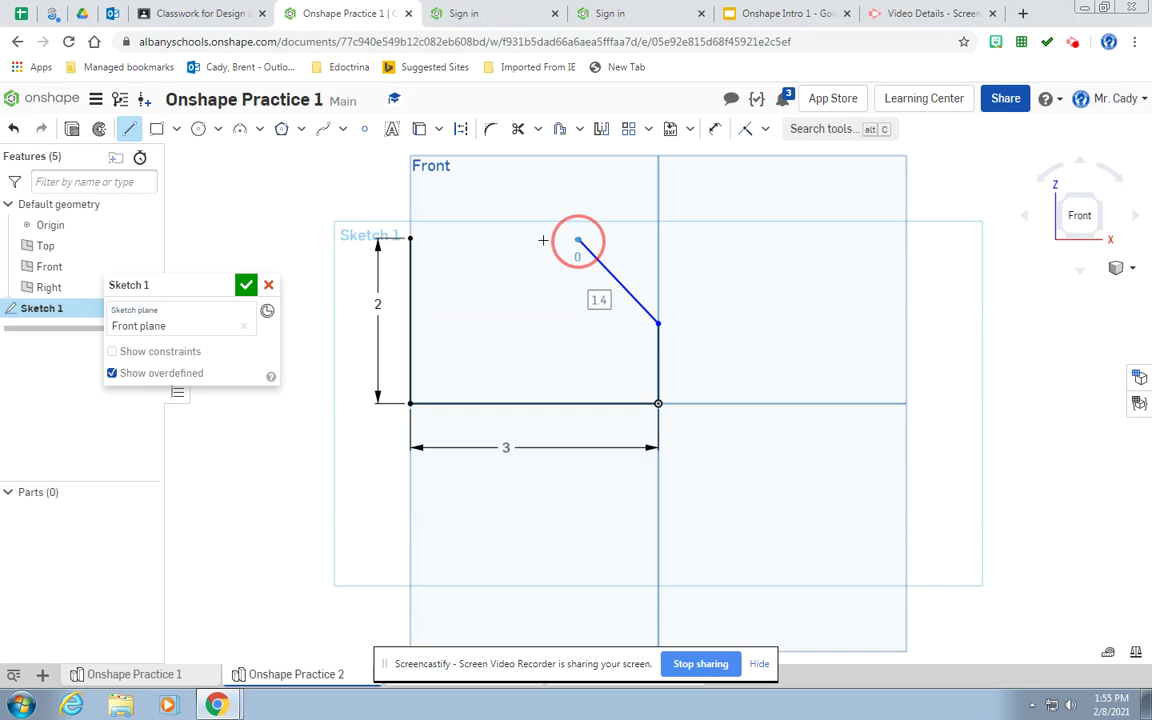
{"action": "left_click", "coordinate": [410, 238]}
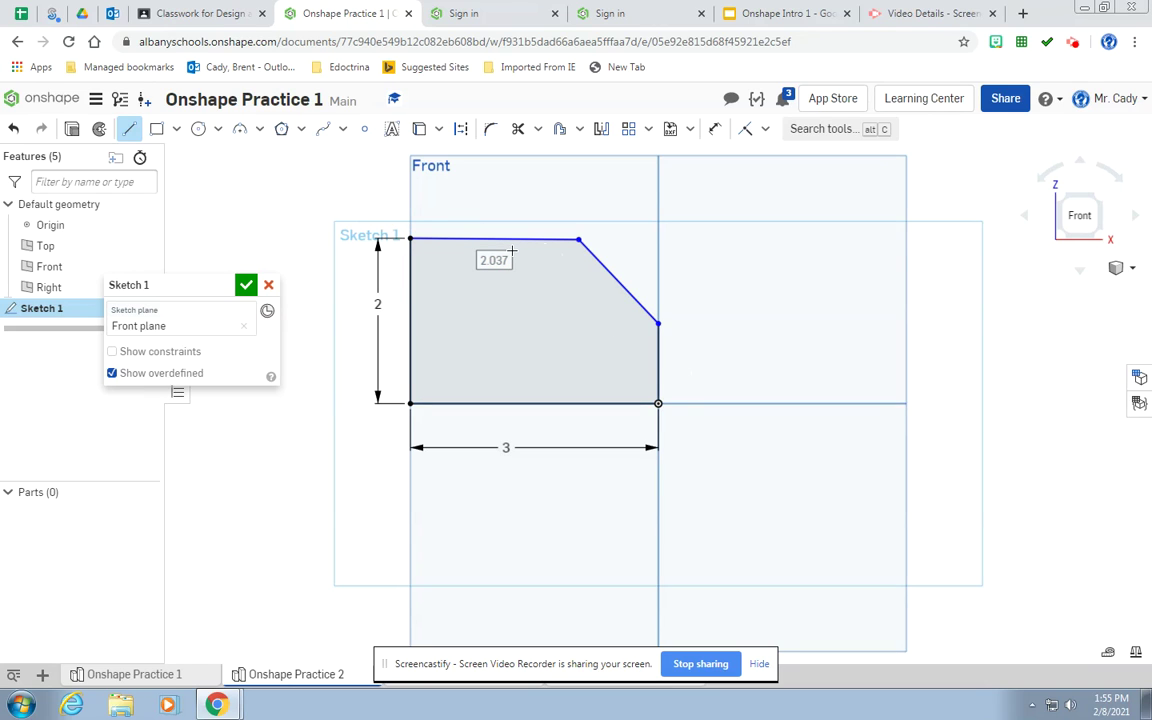
{"action": "left_click", "coordinate": [414, 690]}
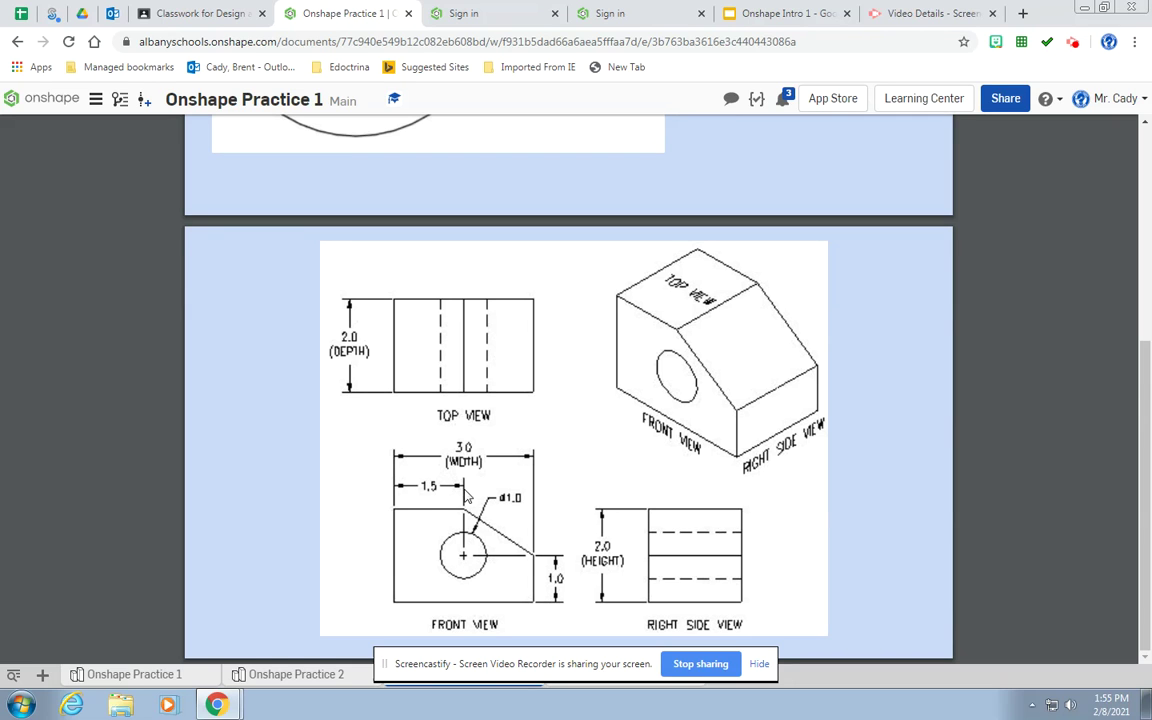
{"action": "left_click", "coordinate": [312, 675]}
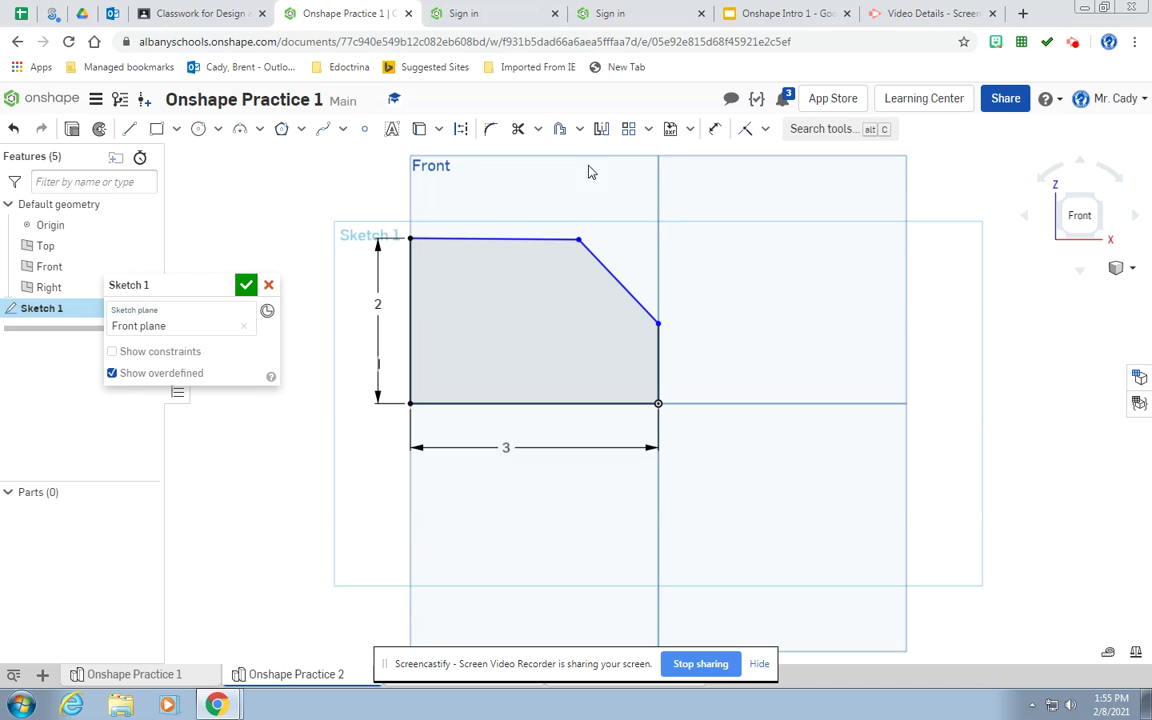
- Dimension the right edge to 1 in and the top edge to 1.5 in
{"action": "left_click", "coordinate": [715, 133]}
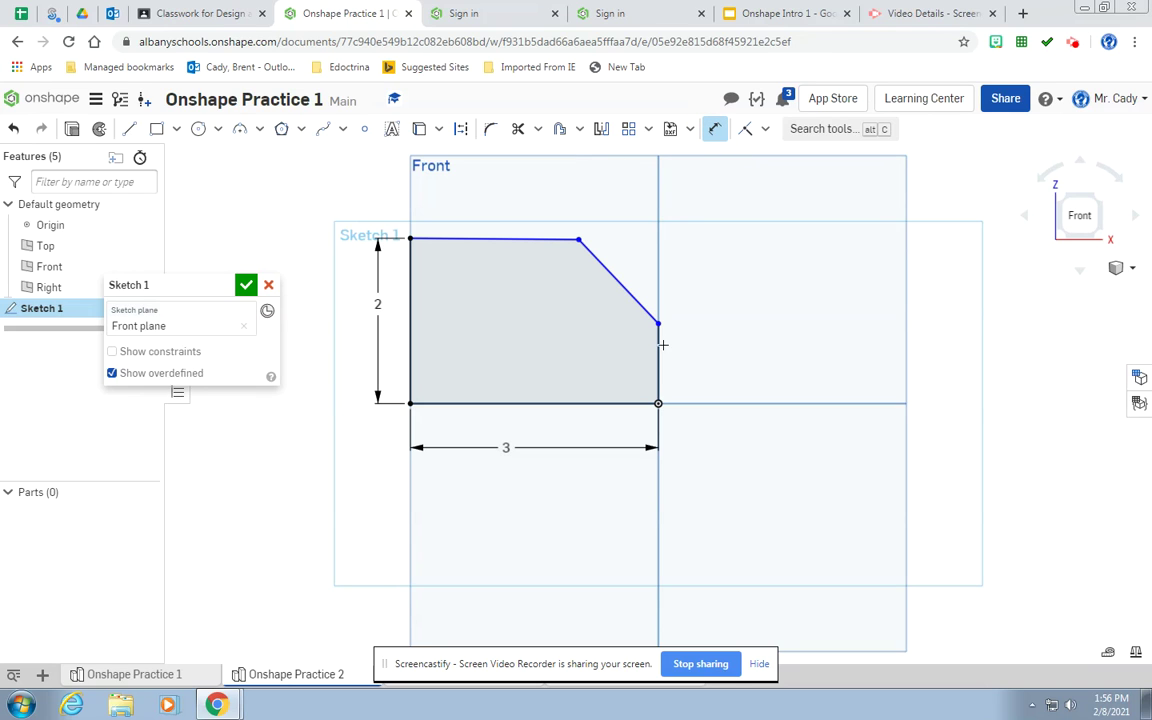
{"action": "left_click", "coordinate": [661, 345]}
{"action": "left_click", "coordinate": [714, 350]}
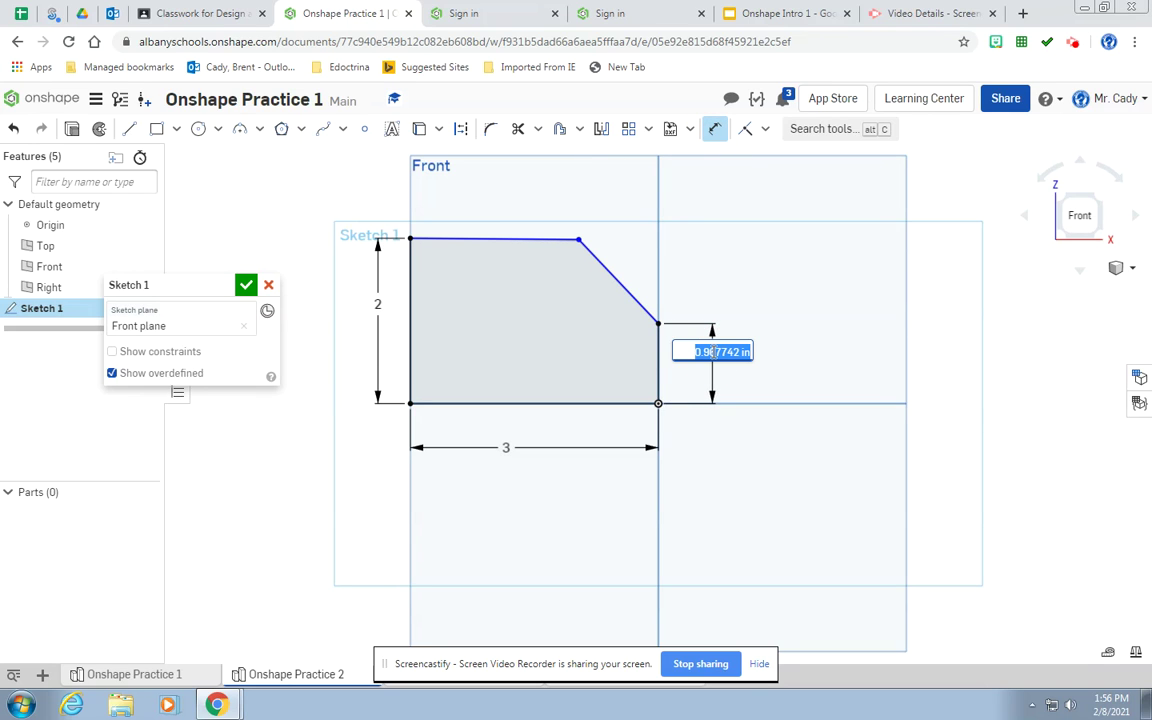
{"action": "type", "text": "1"}
{"action": "key", "text": "Return"}
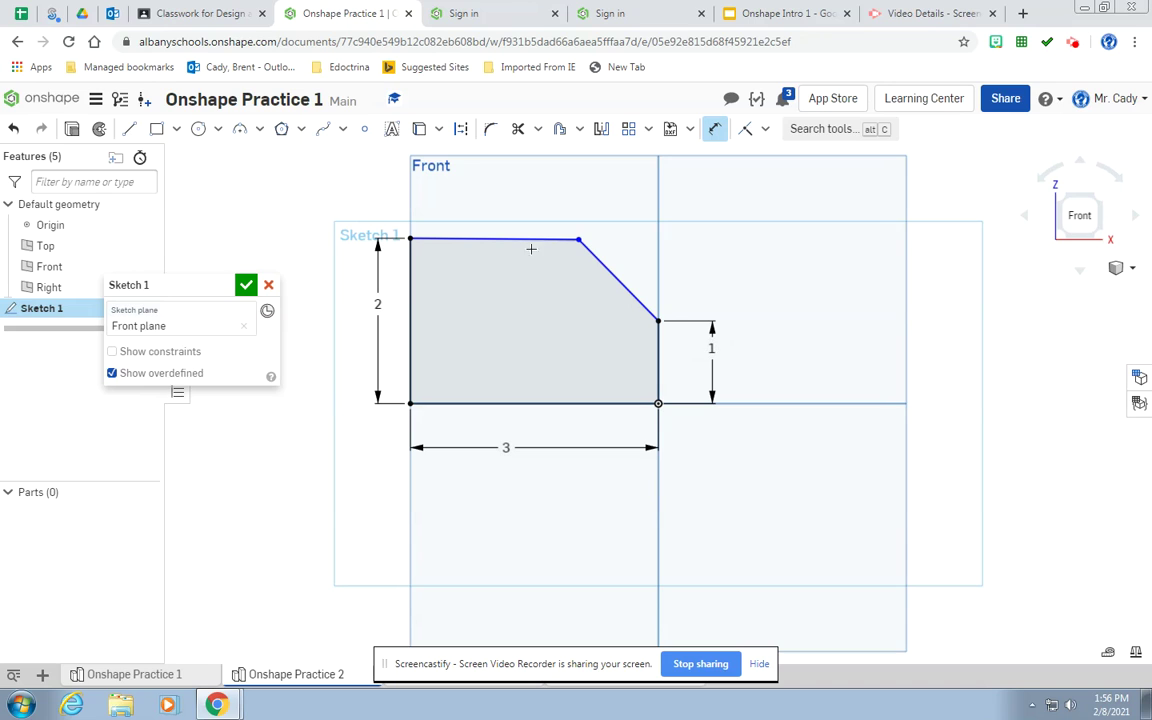
{"action": "left_click", "coordinate": [522, 239]}
{"action": "left_click", "coordinate": [502, 207]}
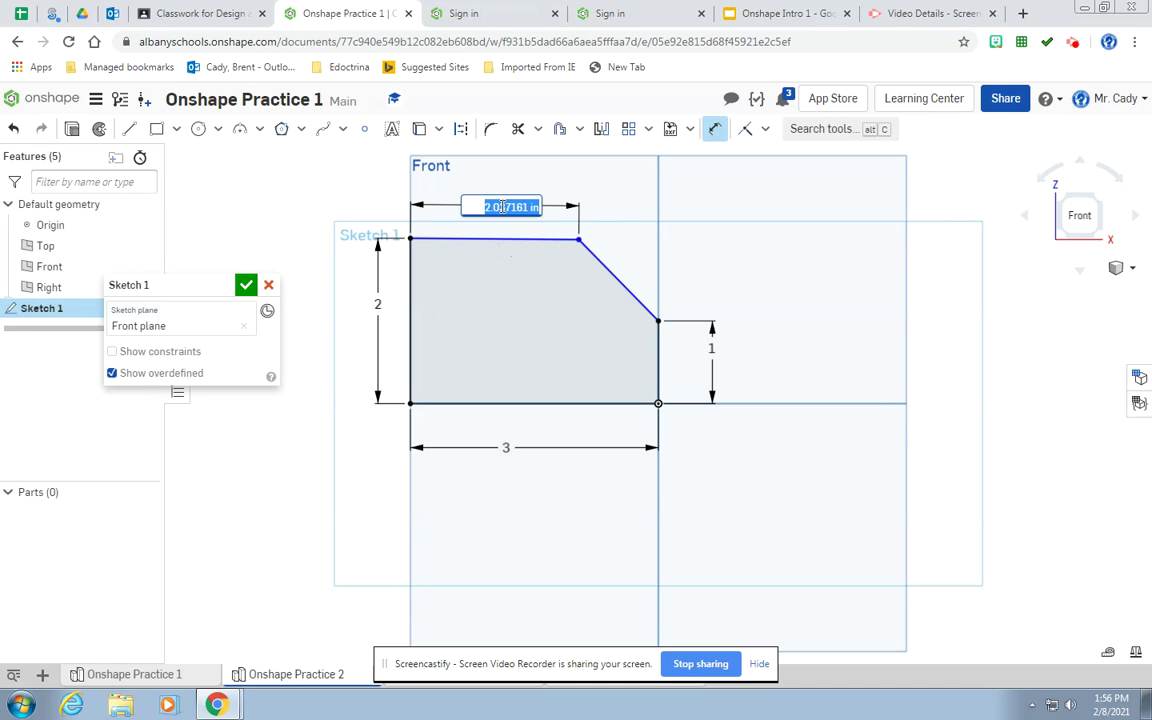
{"action": "type", "text": "1"}
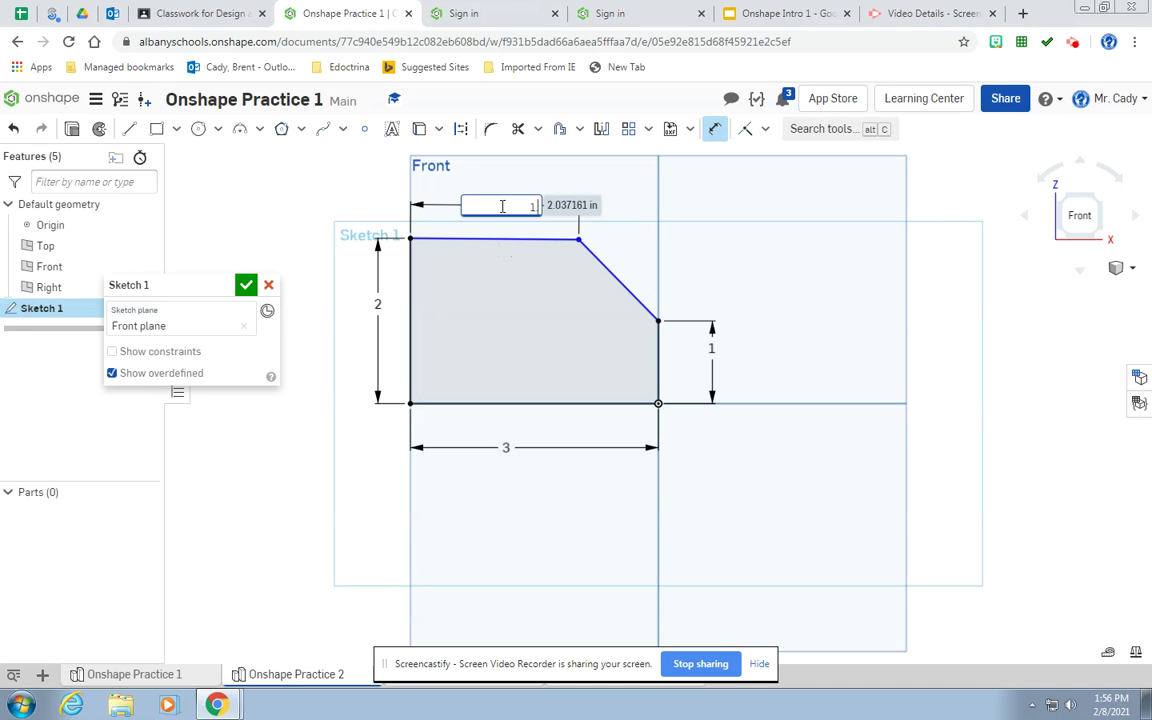
{"action": "type", "text": ".5"}
{"action": "key", "text": "Return"}
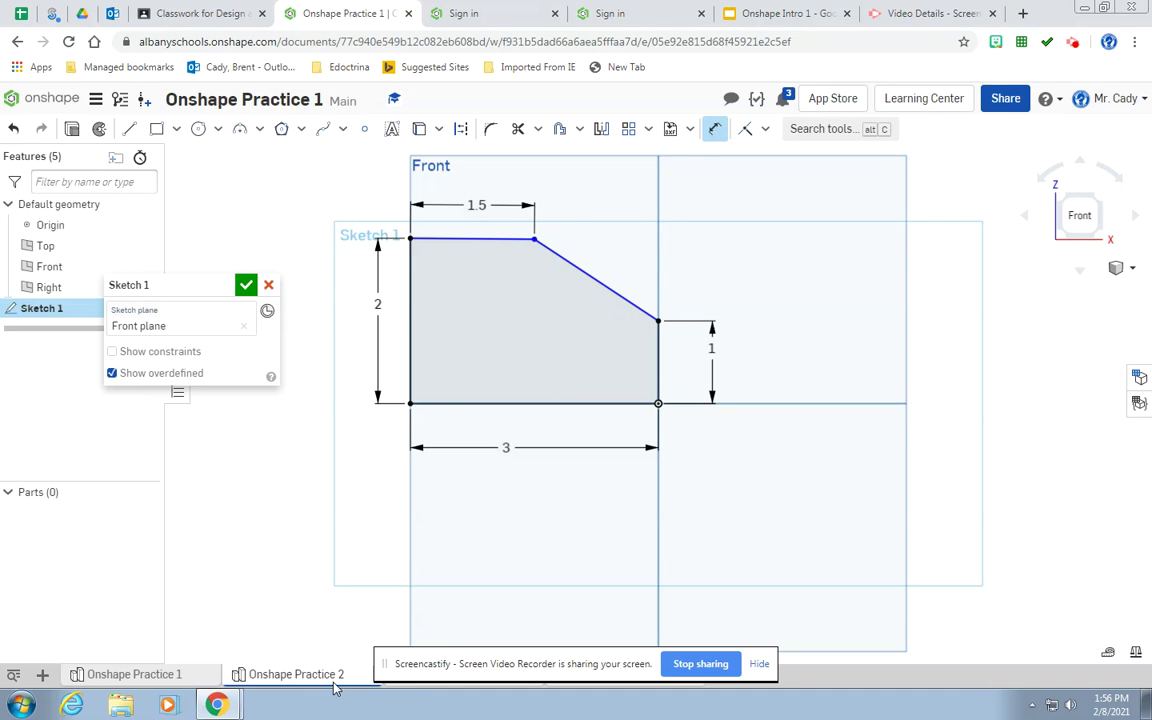
{"action": "left_click", "coordinate": [414, 684]}
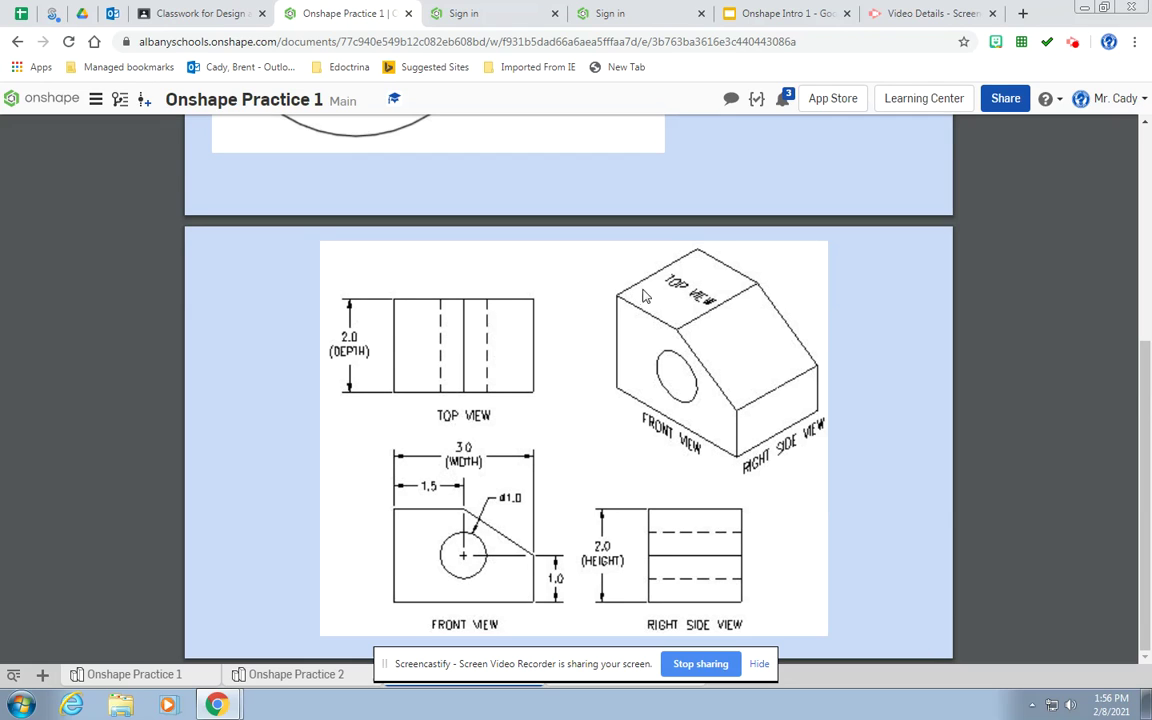
{"action": "left_click", "coordinate": [326, 676]}
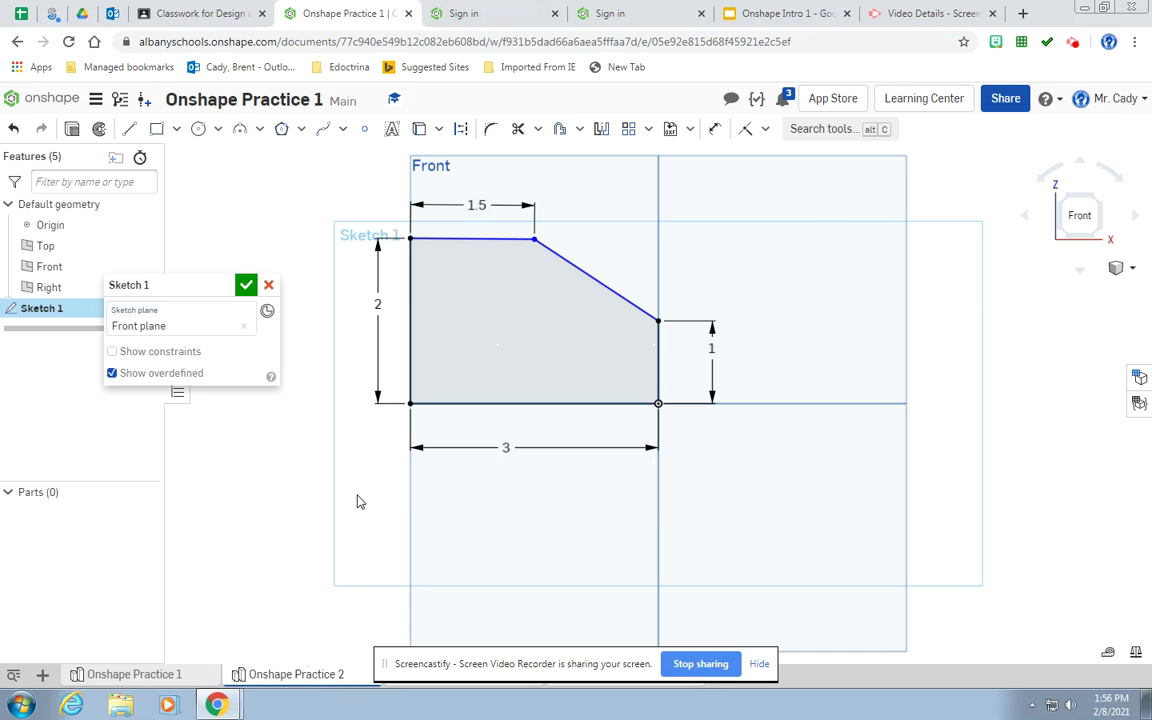
- Close Sketch 1 and extrude its profile 2 in deep into a solid block
{"action": "left_click", "coordinate": [246, 286]}
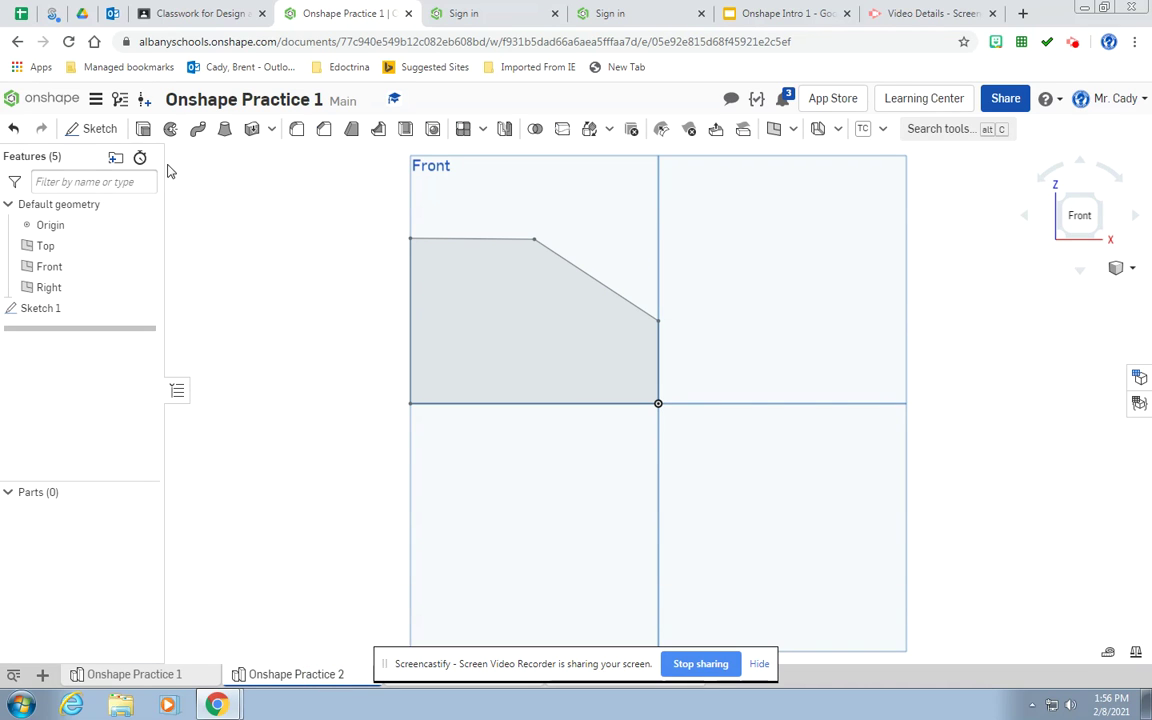
{"action": "left_click", "coordinate": [144, 130]}
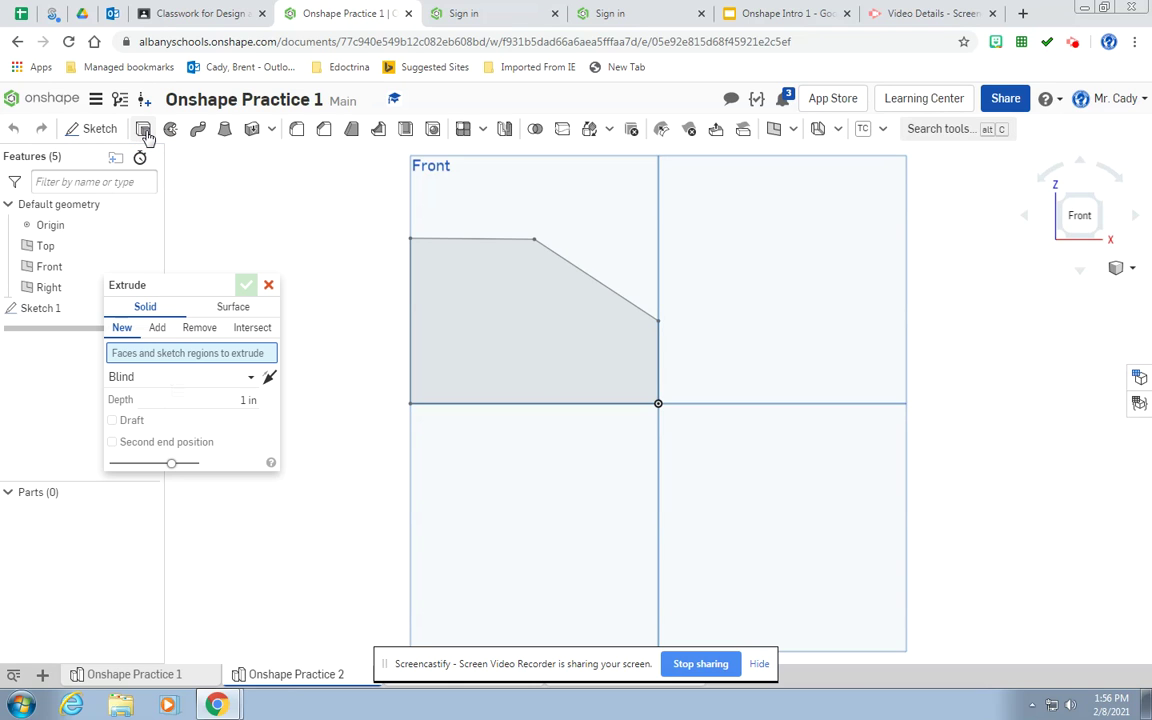
{"action": "left_click", "coordinate": [1118, 267]}
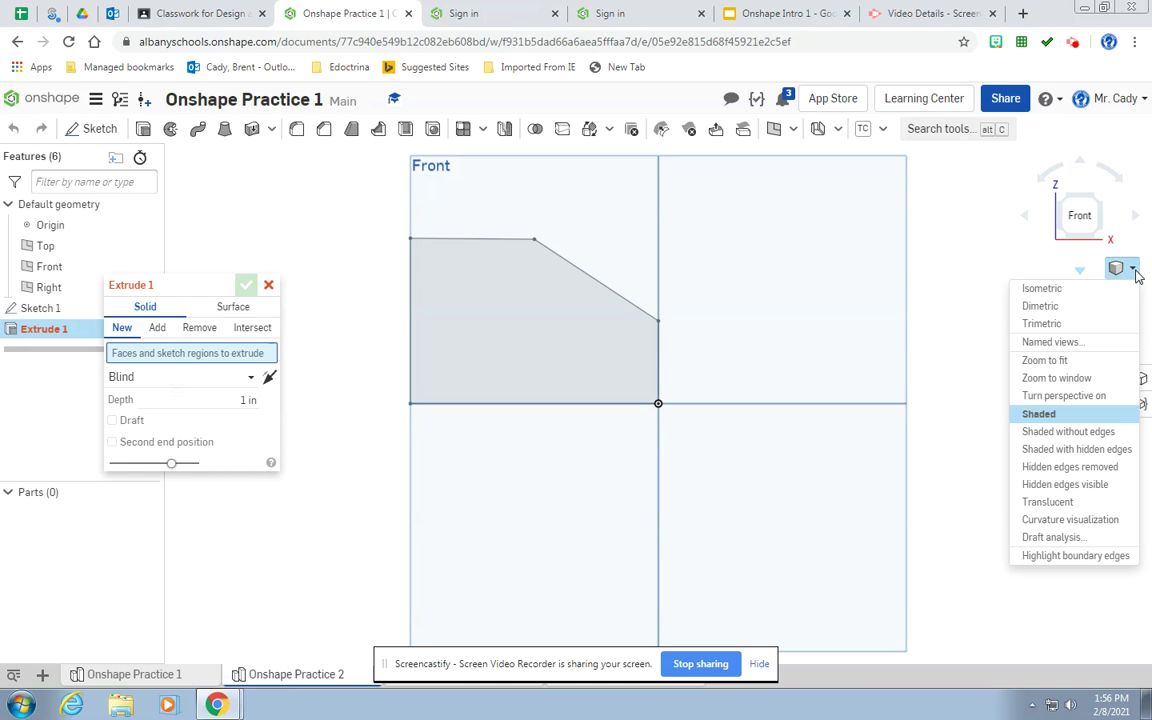
{"action": "left_click", "coordinate": [1091, 289]}
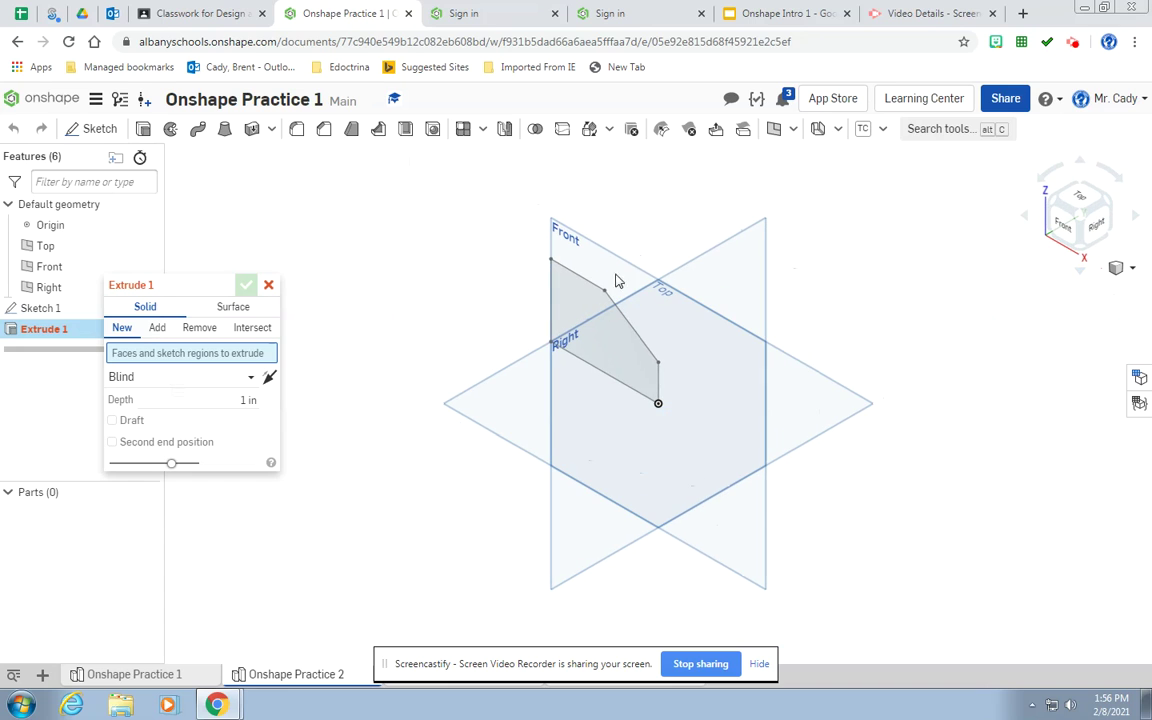
{"action": "left_click", "coordinate": [578, 310]}
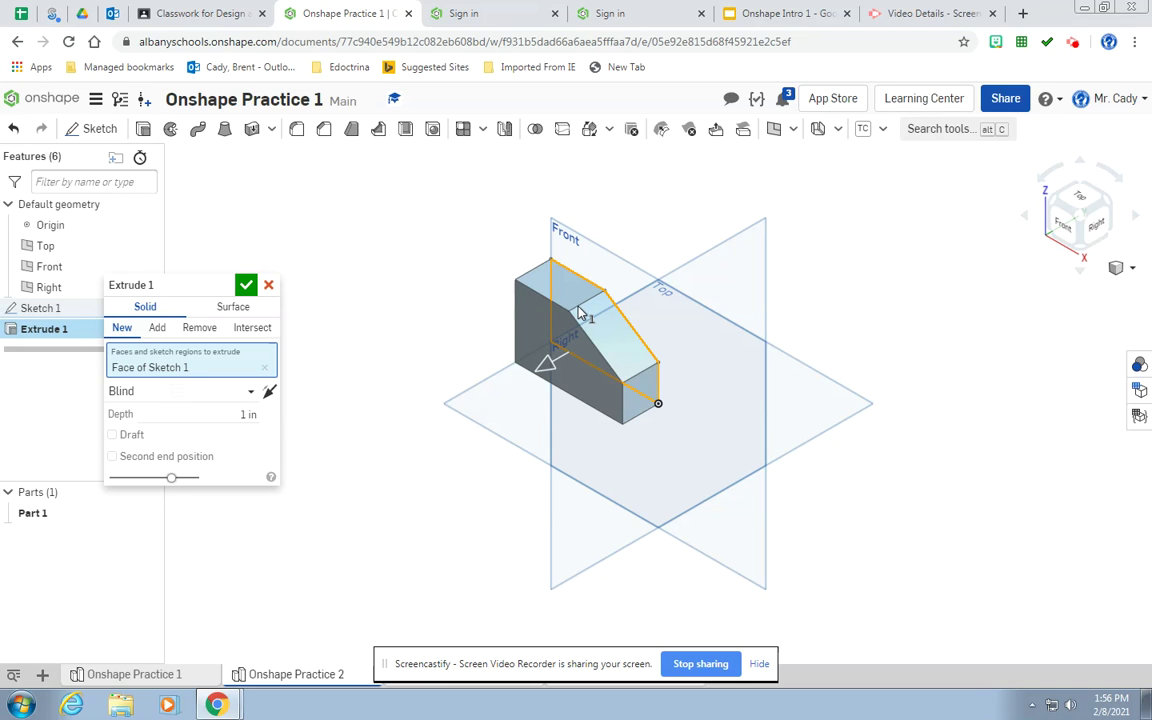
{"action": "left_click", "coordinate": [252, 413]}
{"action": "type", "text": "2"}
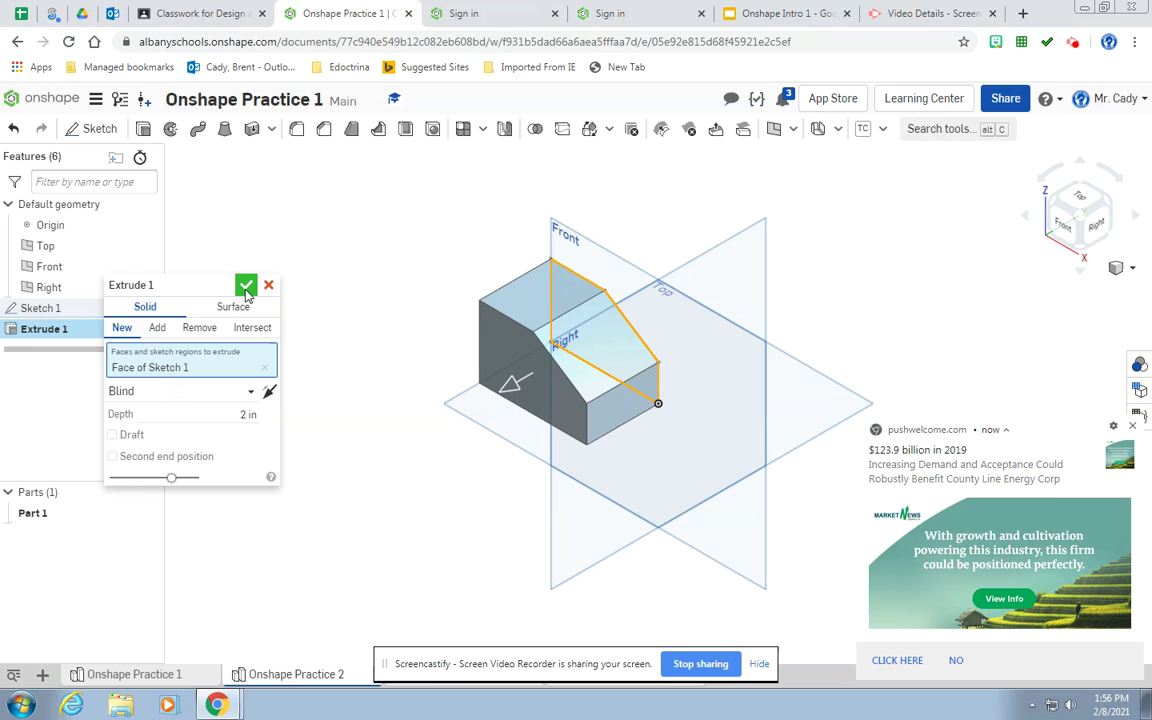
{"action": "left_click", "coordinate": [246, 287]}
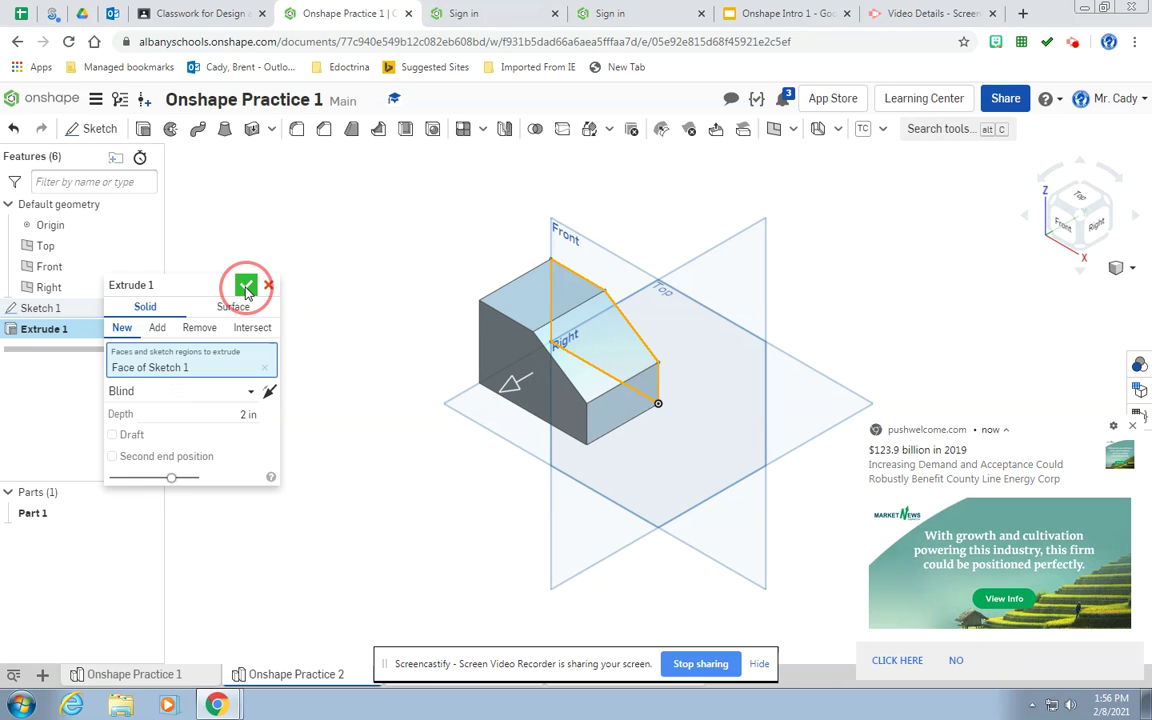
{"action": "left_click", "coordinate": [1132, 425]}
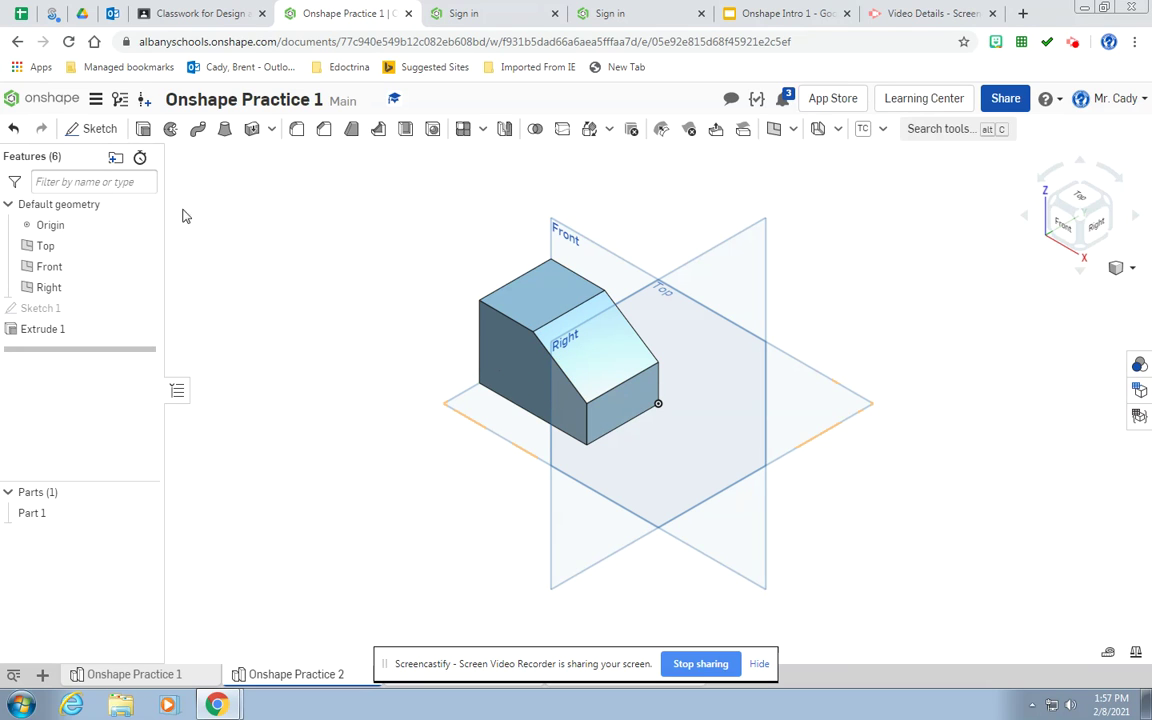
- Start Sketch 2 on the block's front face and view it straight on from the Front
{"action": "left_click", "coordinate": [98, 130]}
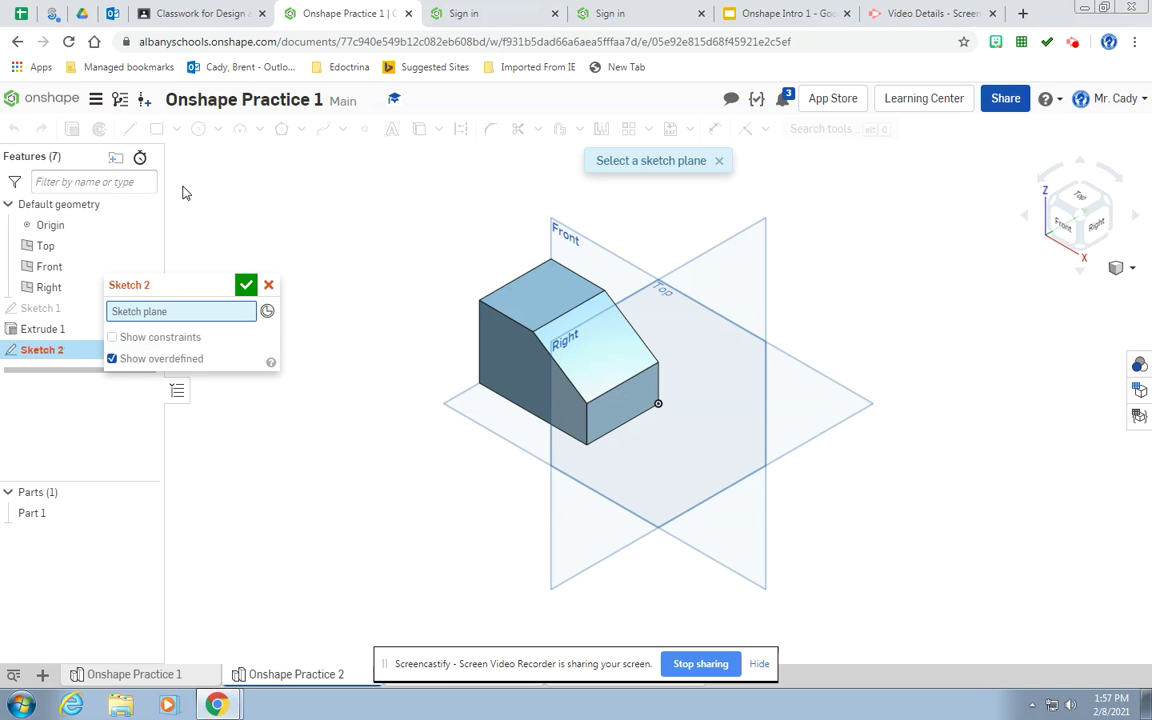
{"action": "left_click", "coordinate": [519, 372]}
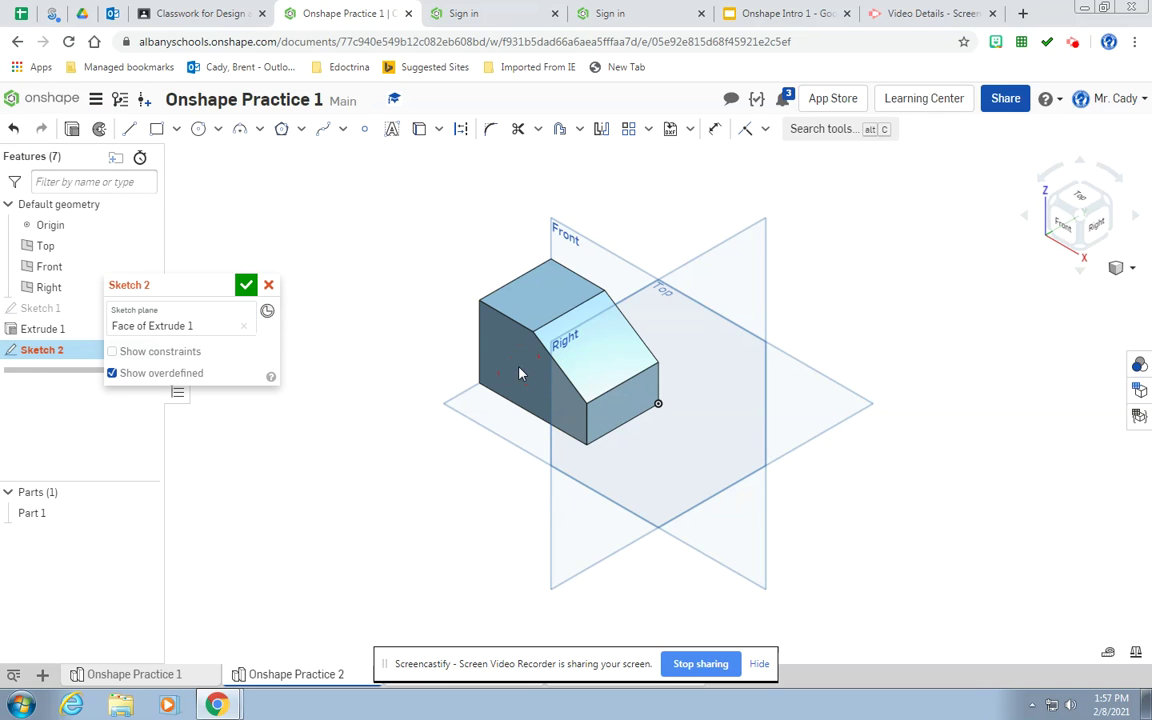
{"action": "left_click", "coordinate": [1067, 232]}
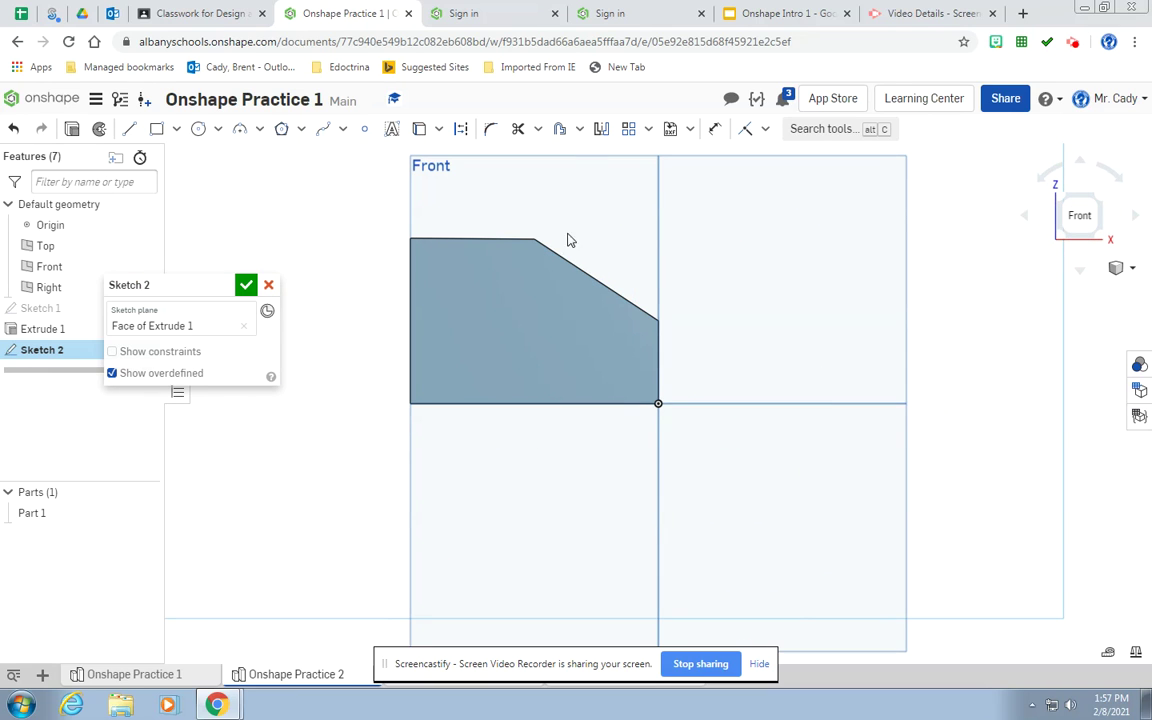
{"action": "left_click", "coordinate": [415, 685]}
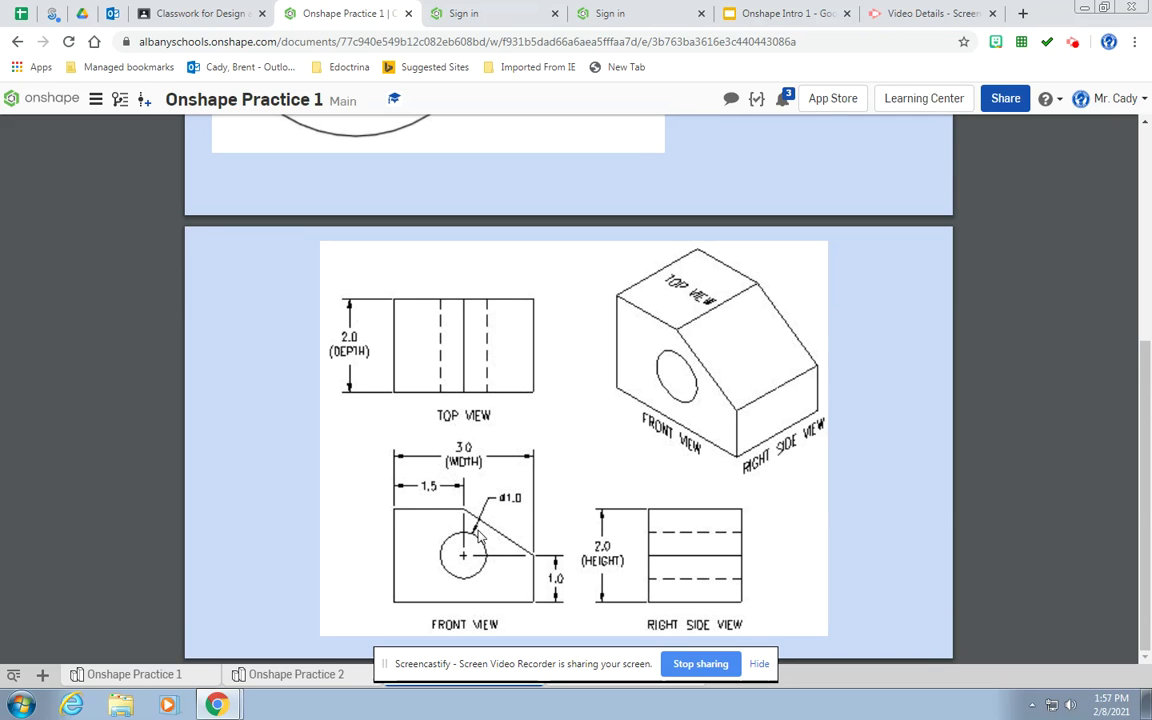
{"action": "left_click", "coordinate": [293, 673]}
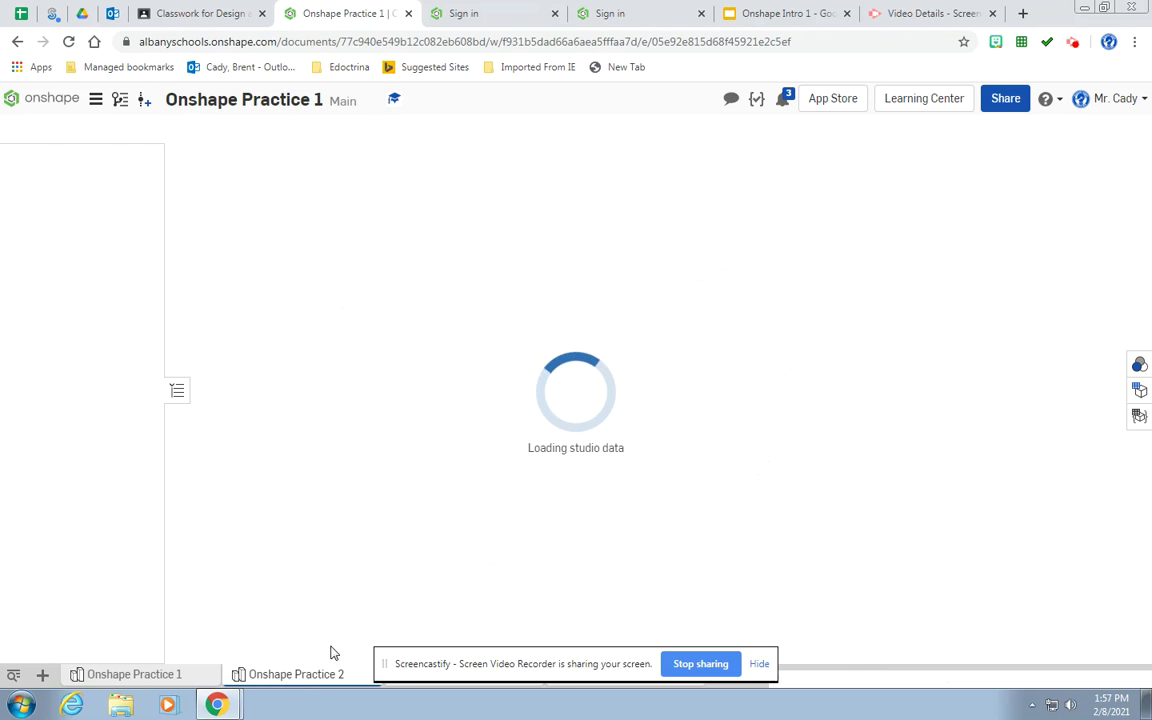
{"action": "left_click", "coordinate": [198, 128]}
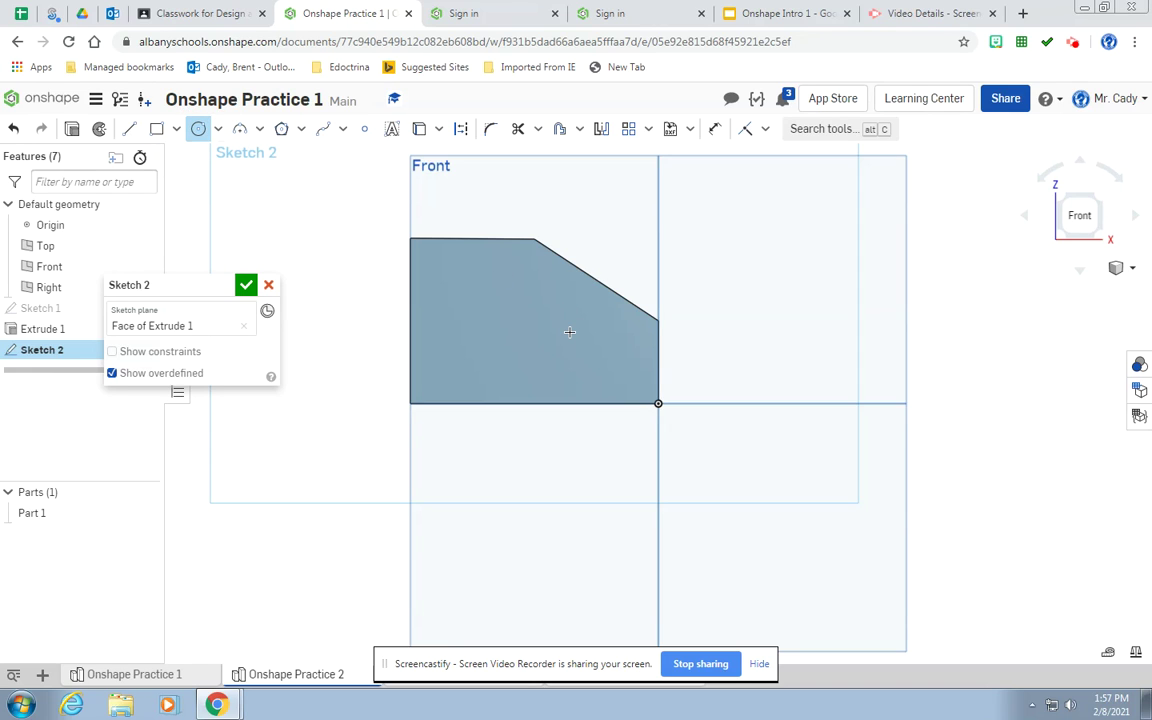
- Draw a circle on the front face and give it a 1 in diameter
{"action": "left_click", "coordinate": [549, 312]}
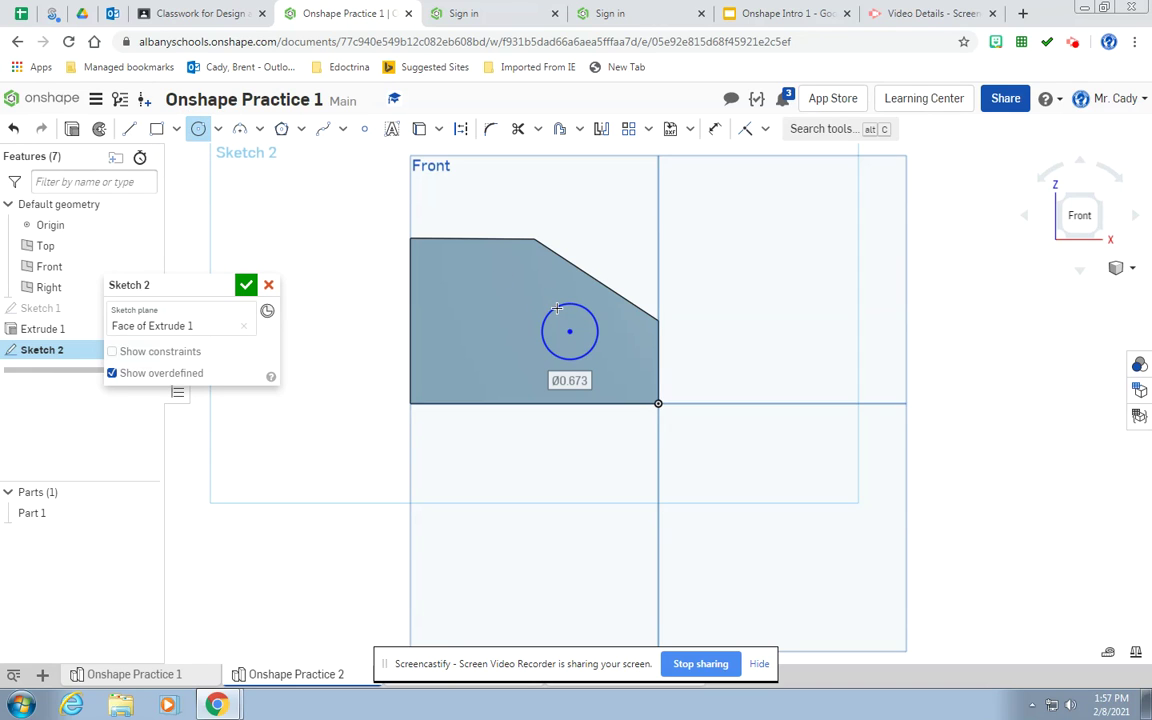
{"action": "left_click", "coordinate": [715, 129]}
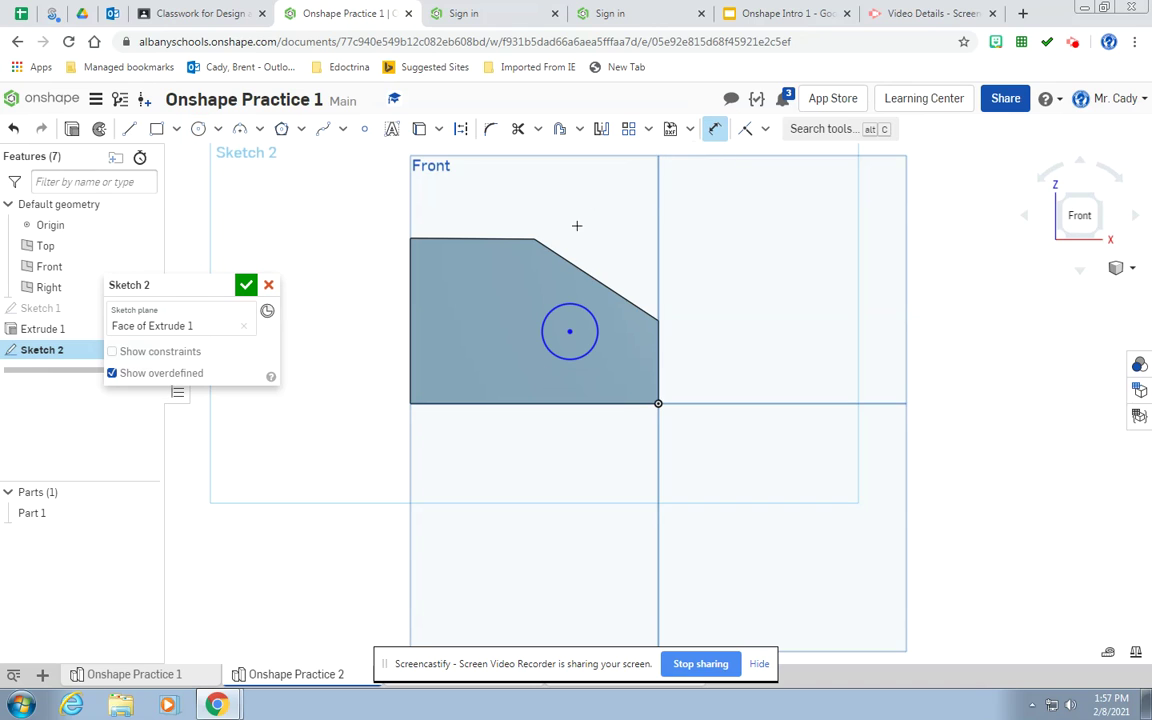
{"action": "left_click", "coordinate": [589, 312]}
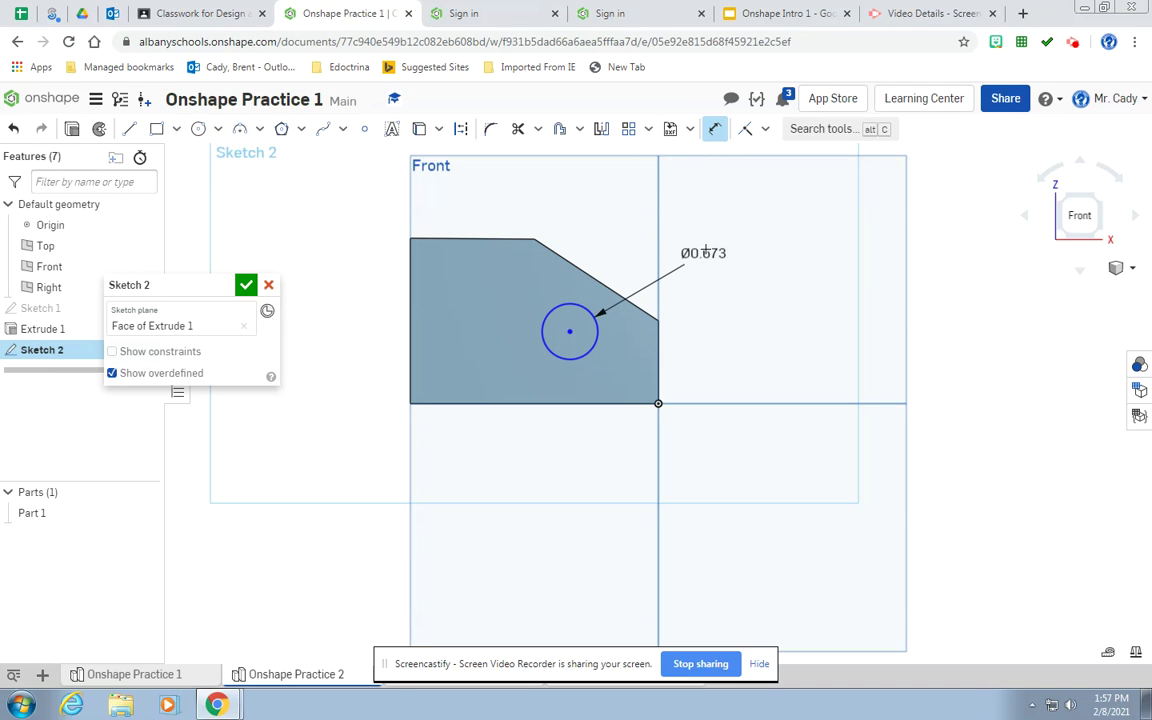
{"action": "left_click", "coordinate": [707, 250]}
{"action": "type", "text": "1"}
{"action": "key", "text": "Return"}
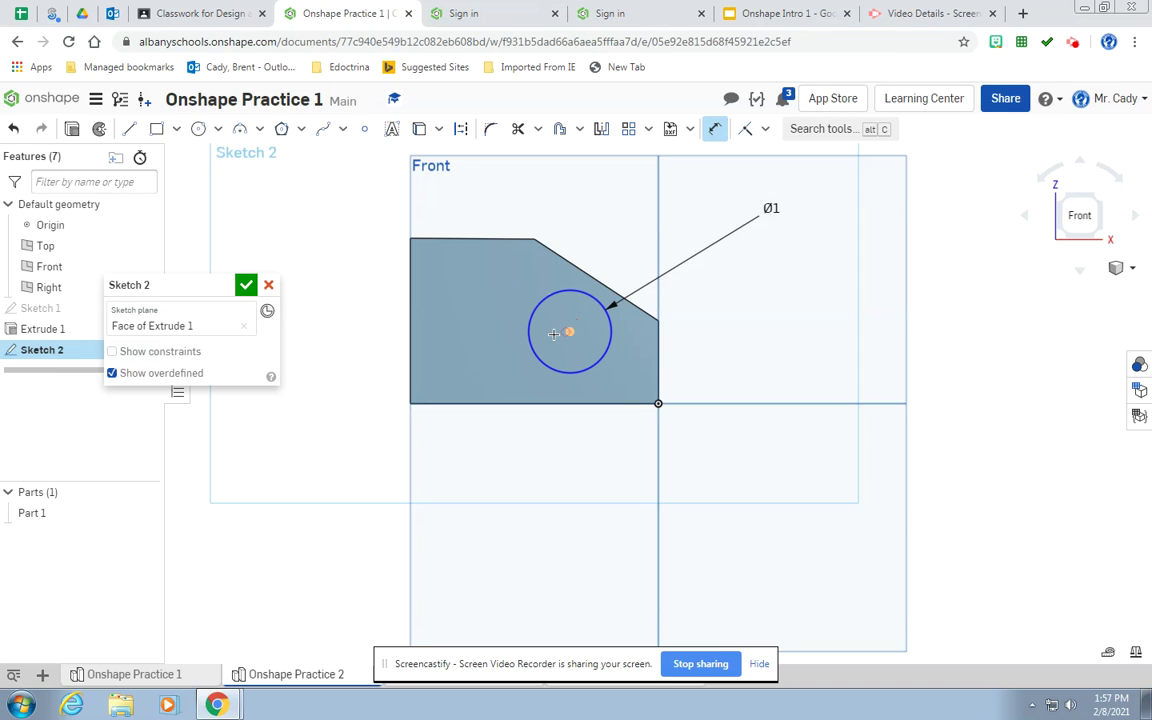
- Place the circle's centre 1 in above the block's bottom edge
{"action": "left_click", "coordinate": [578, 403]}
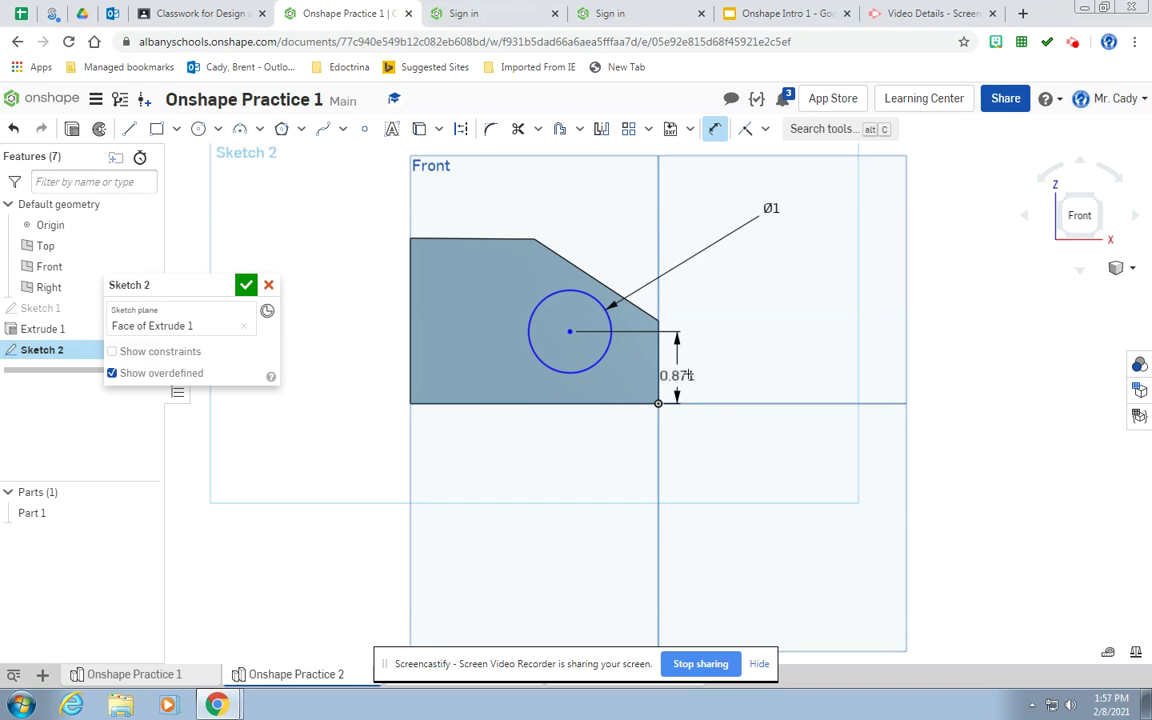
{"action": "left_click", "coordinate": [721, 382]}
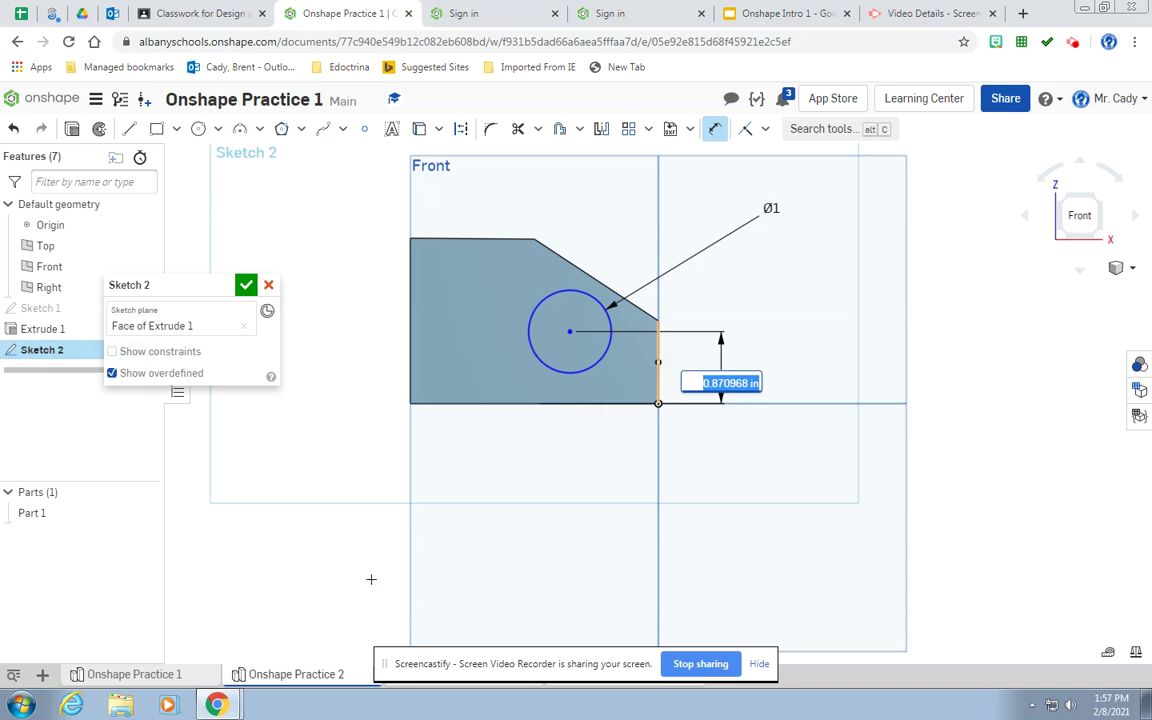
{"action": "left_click", "coordinate": [410, 686]}
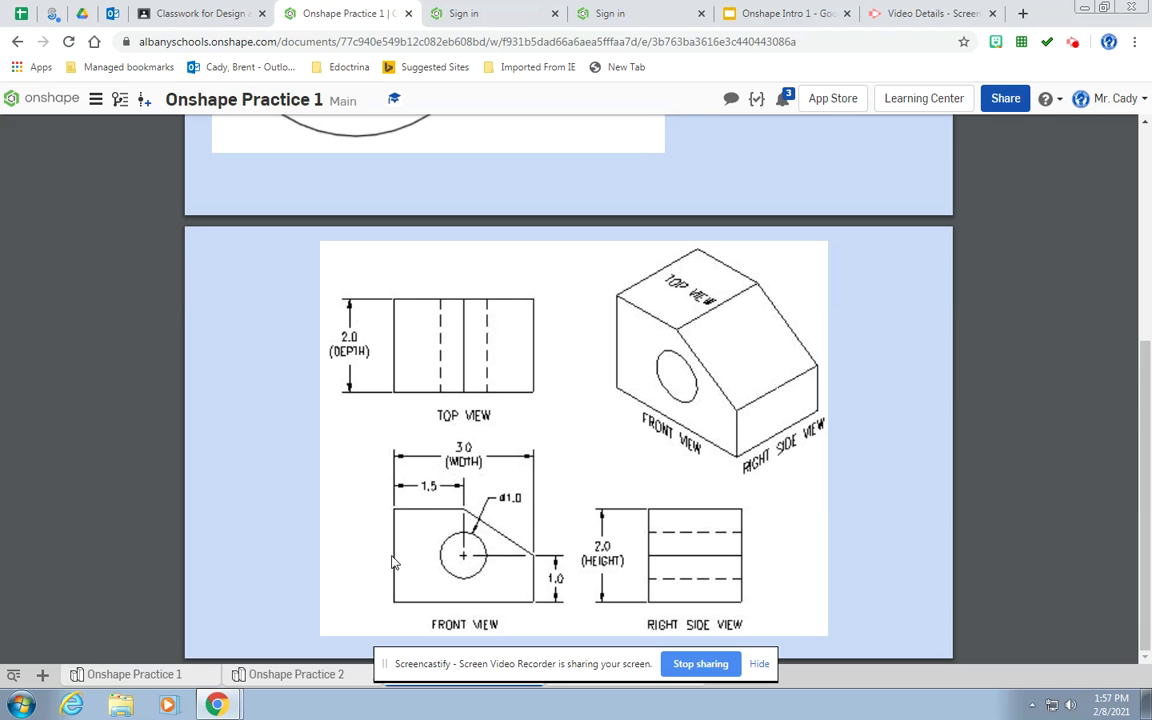
{"action": "left_click", "coordinate": [296, 677]}
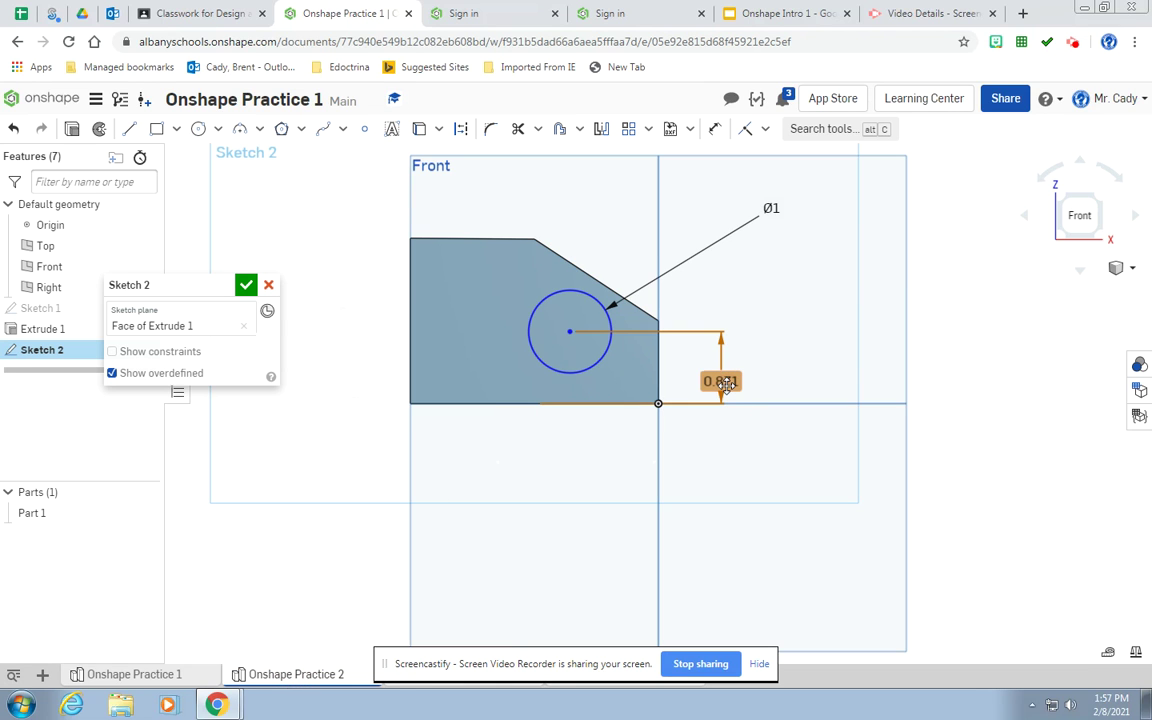
{"action": "double_click", "coordinate": [725, 384]}
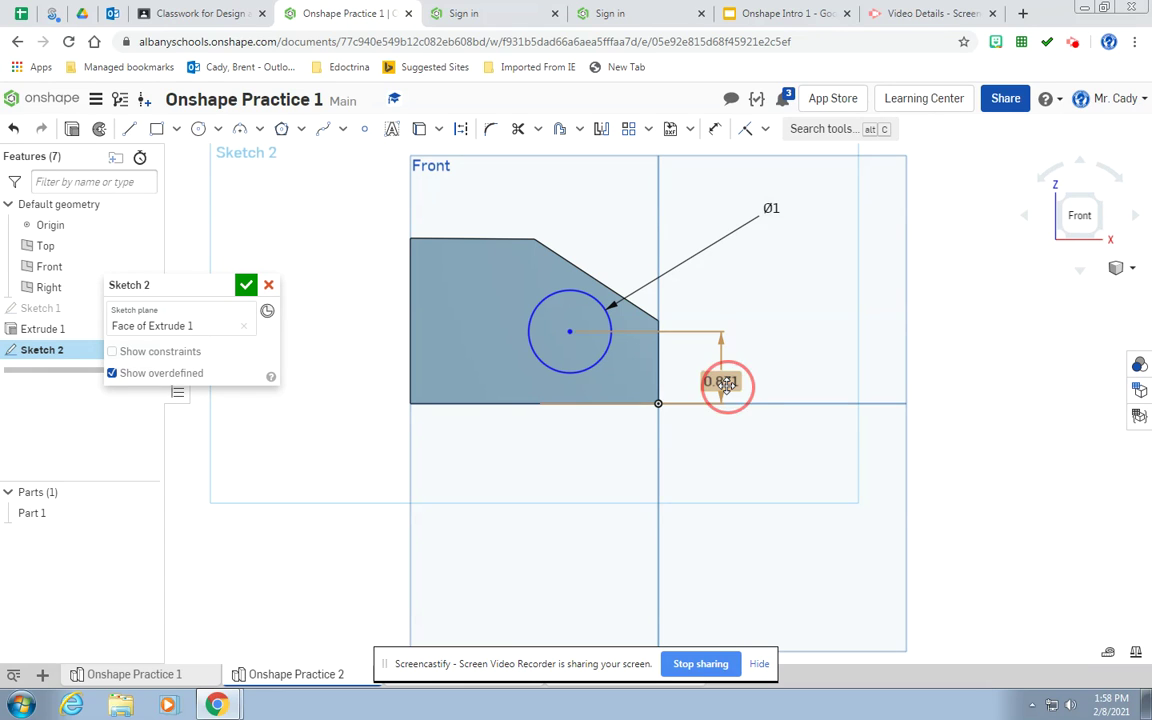
{"action": "type", "text": "1"}
{"action": "key", "text": "Return"}
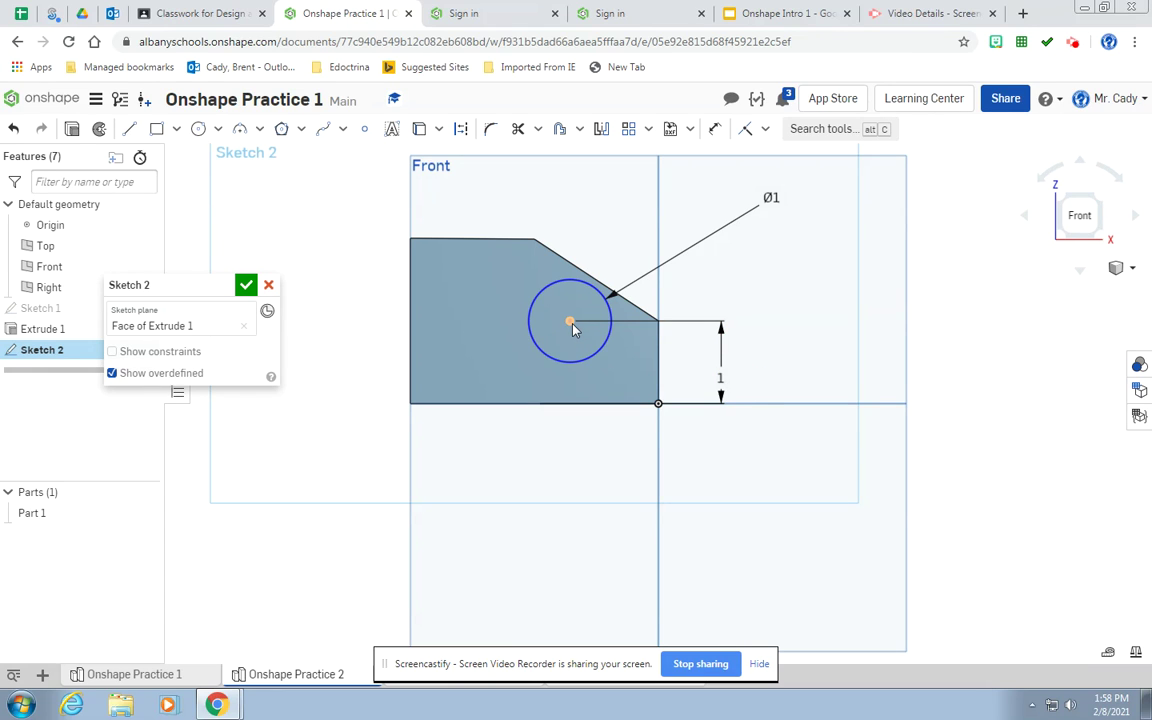
- Position the circle centre 1.5 in from the left edge and finish Sketch 2
{"action": "left_click", "coordinate": [714, 131]}
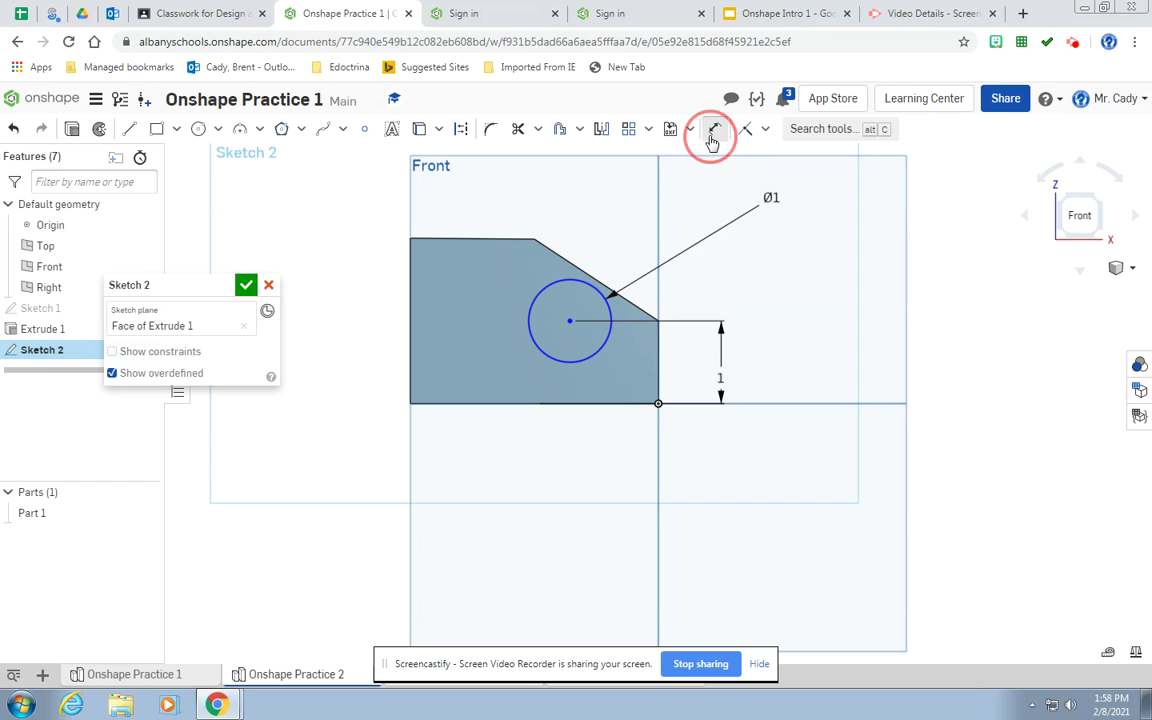
{"action": "left_click", "coordinate": [570, 320]}
{"action": "left_click", "coordinate": [411, 327]}
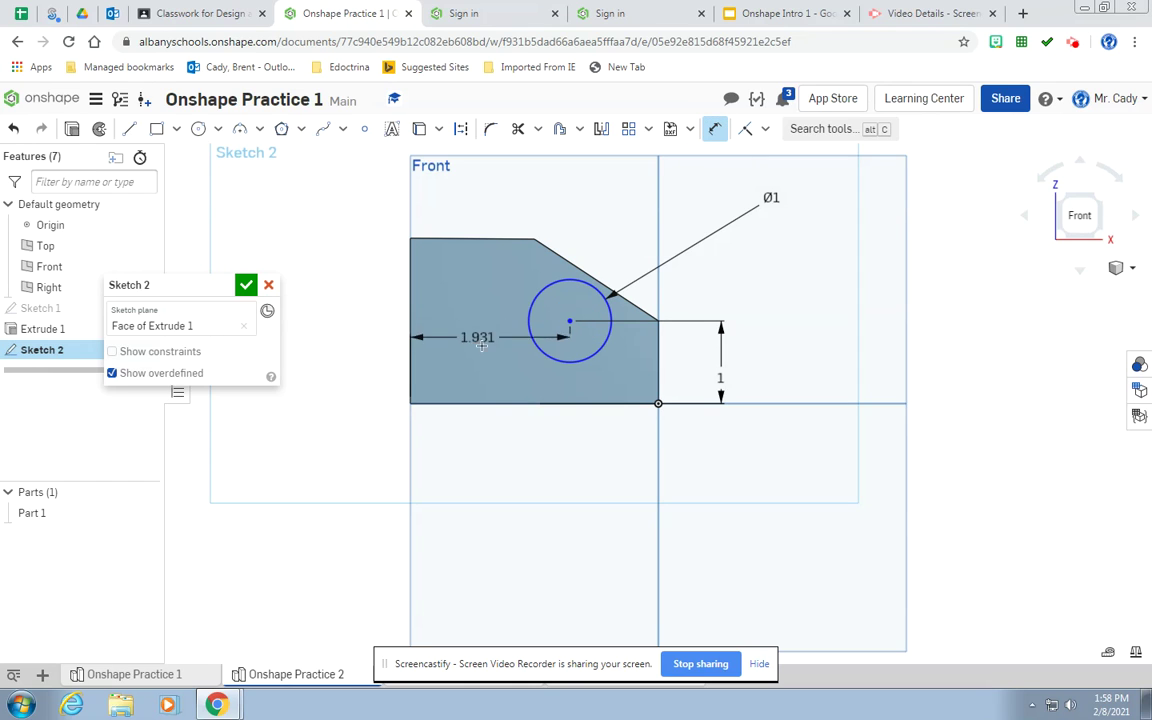
{"action": "left_click", "coordinate": [481, 345]}
{"action": "type", "text": "1"}
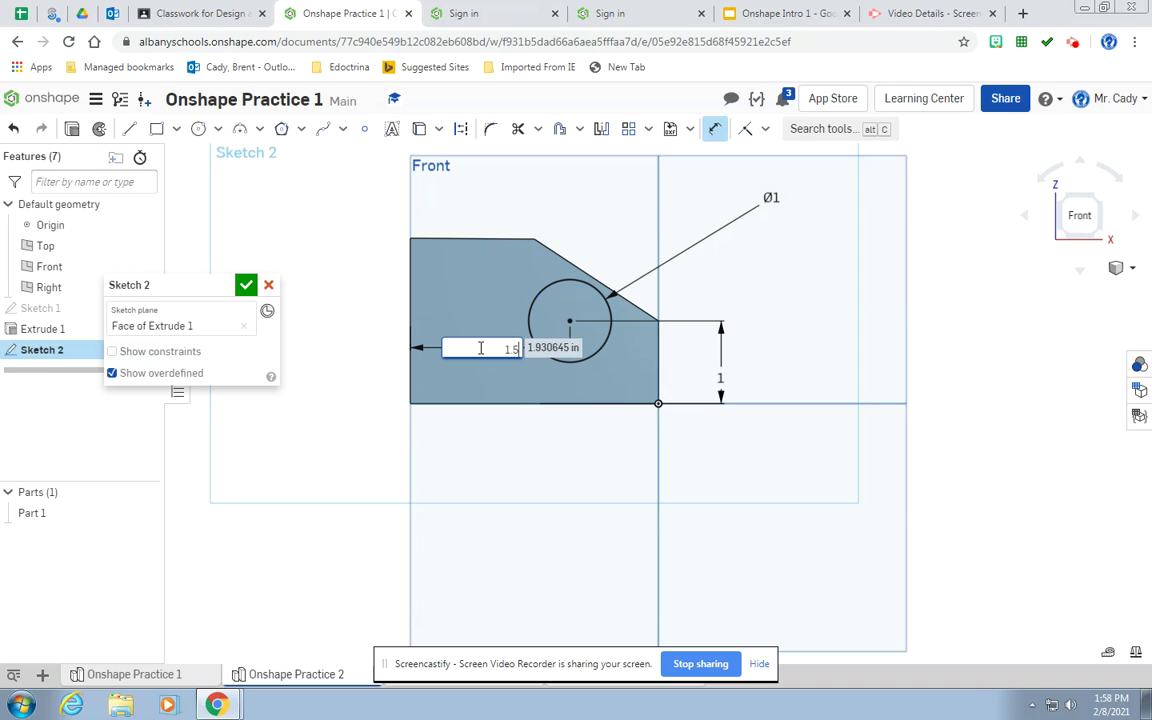
{"action": "type", "text": ".5"}
{"action": "key", "text": "Return"}
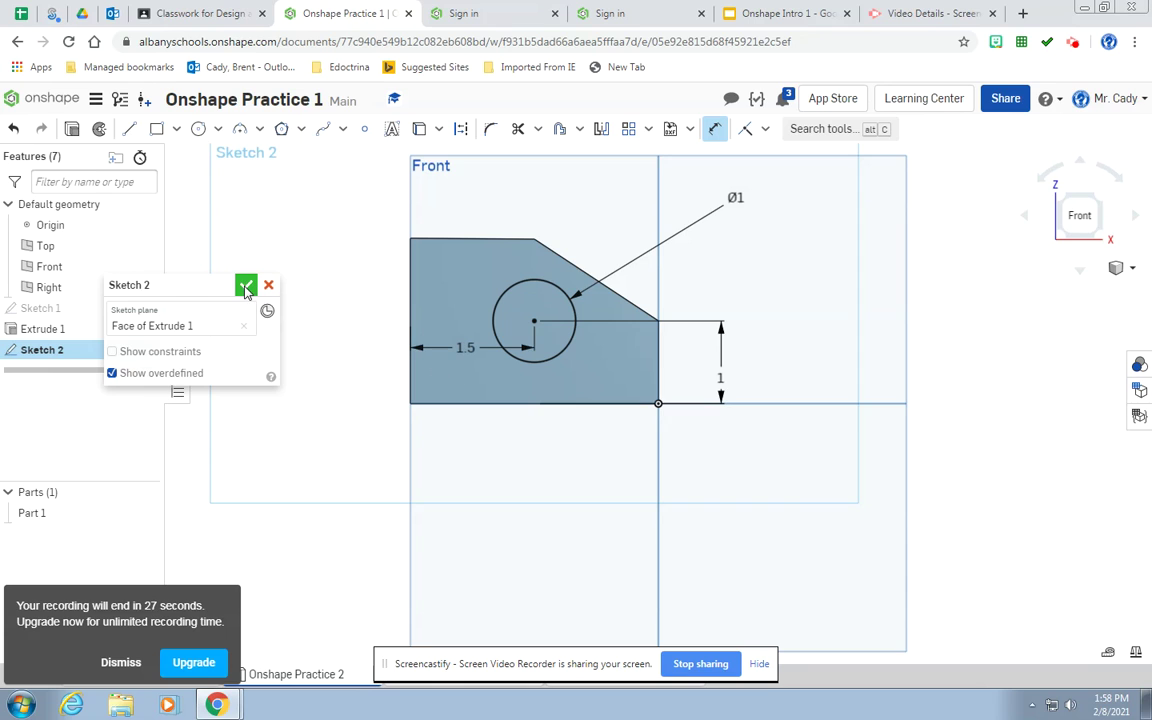
{"action": "left_click", "coordinate": [246, 285]}
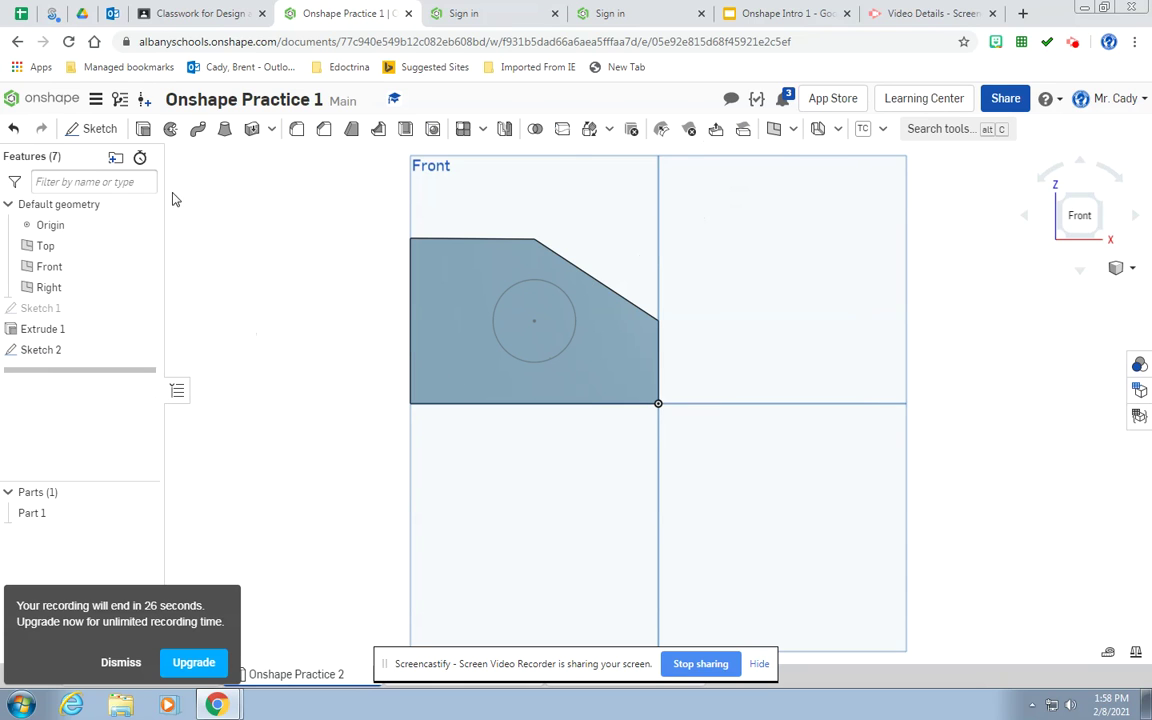
- Extrude the circle as a 2 in deep Remove cut, then orbit to inspect the hole
{"action": "left_click", "coordinate": [143, 129]}
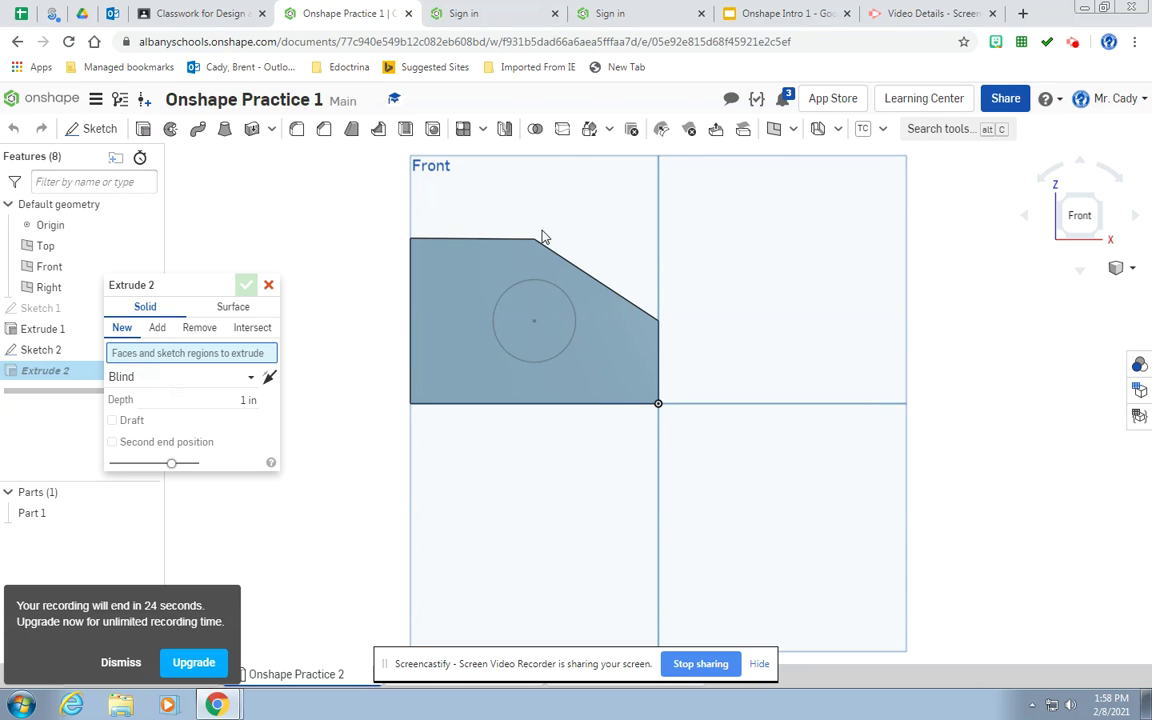
{"action": "left_click", "coordinate": [1127, 268]}
{"action": "left_click", "coordinate": [1078, 290]}
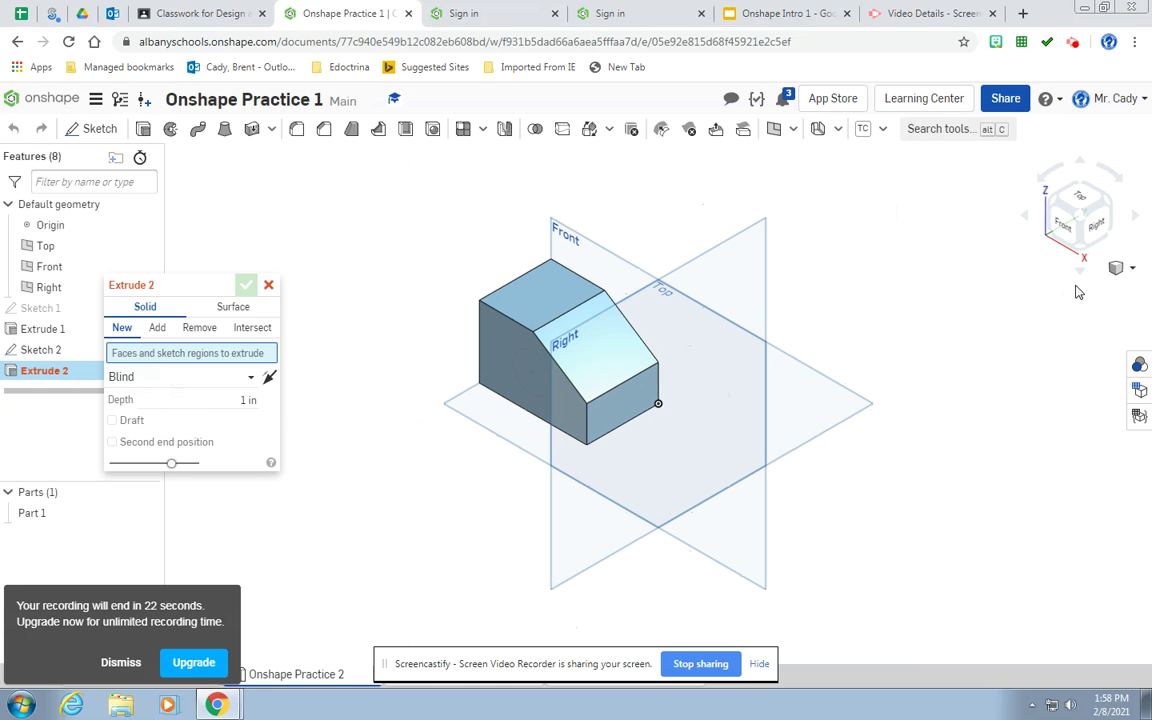
{"action": "left_click", "coordinate": [531, 375]}
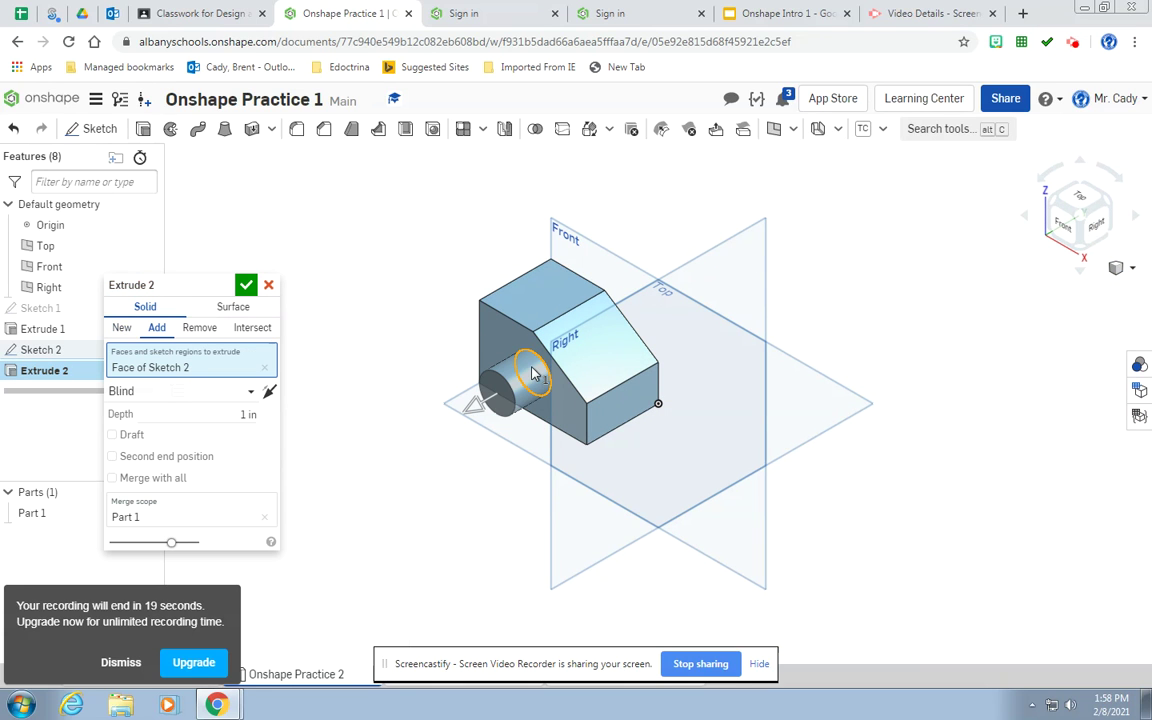
{"action": "left_click", "coordinate": [196, 331]}
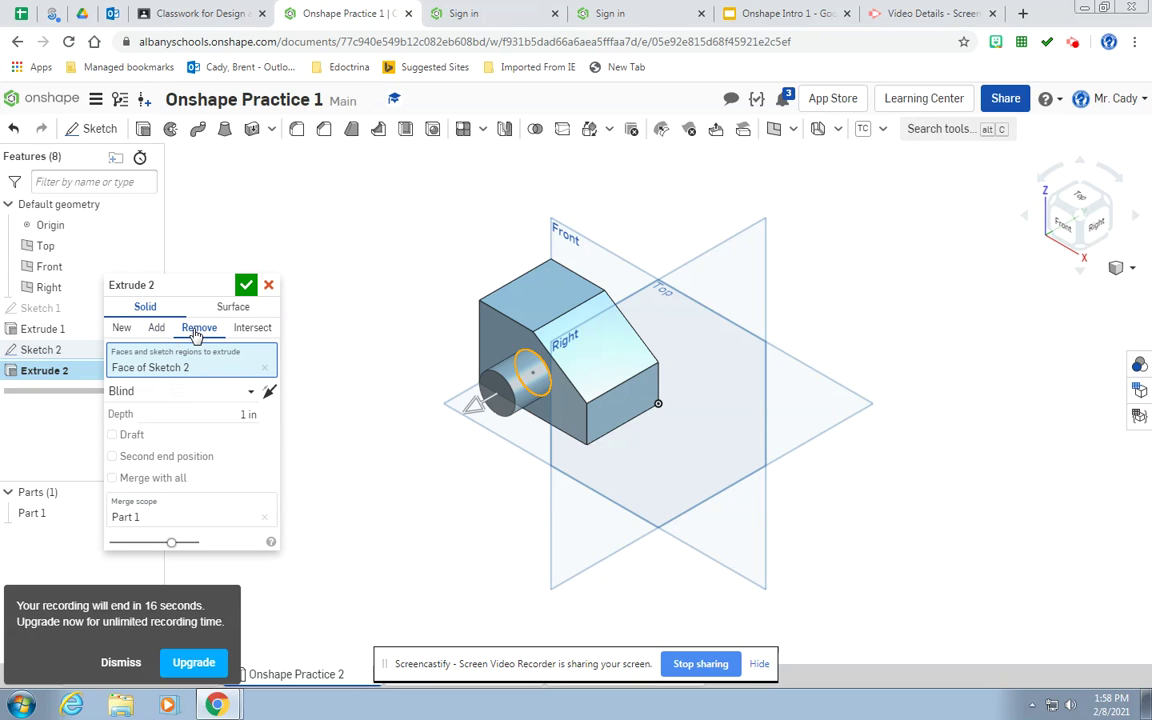
{"action": "left_click", "coordinate": [245, 413]}
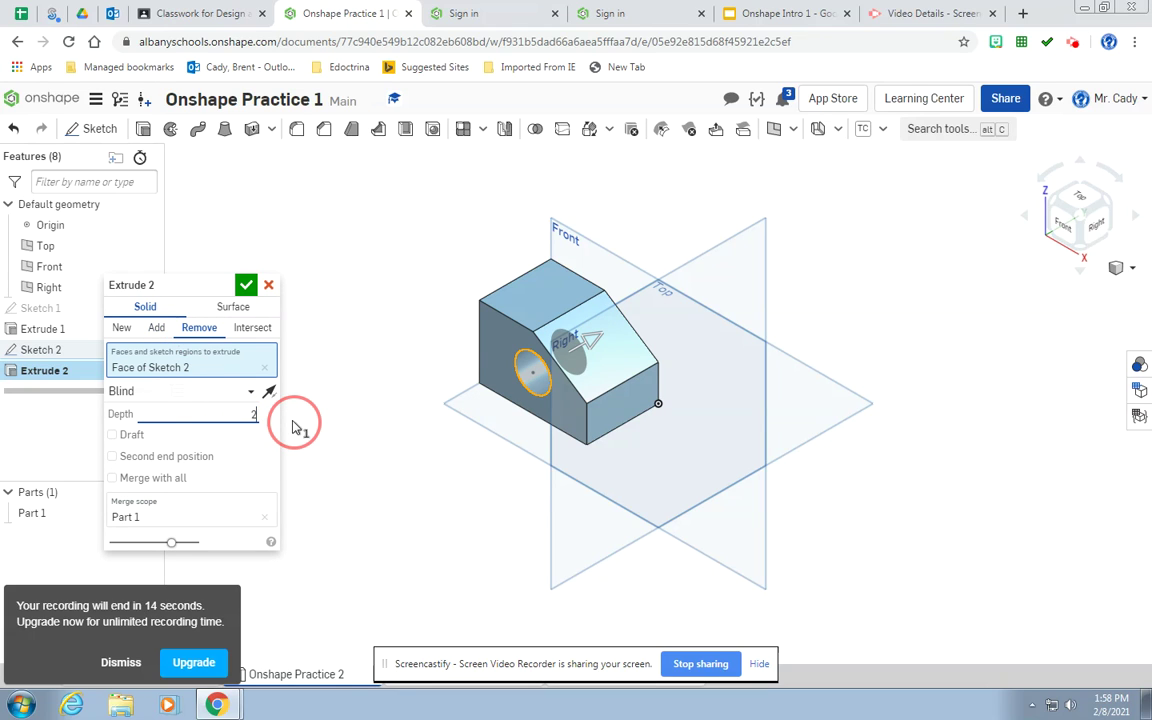
{"action": "left_click", "coordinate": [245, 285]}
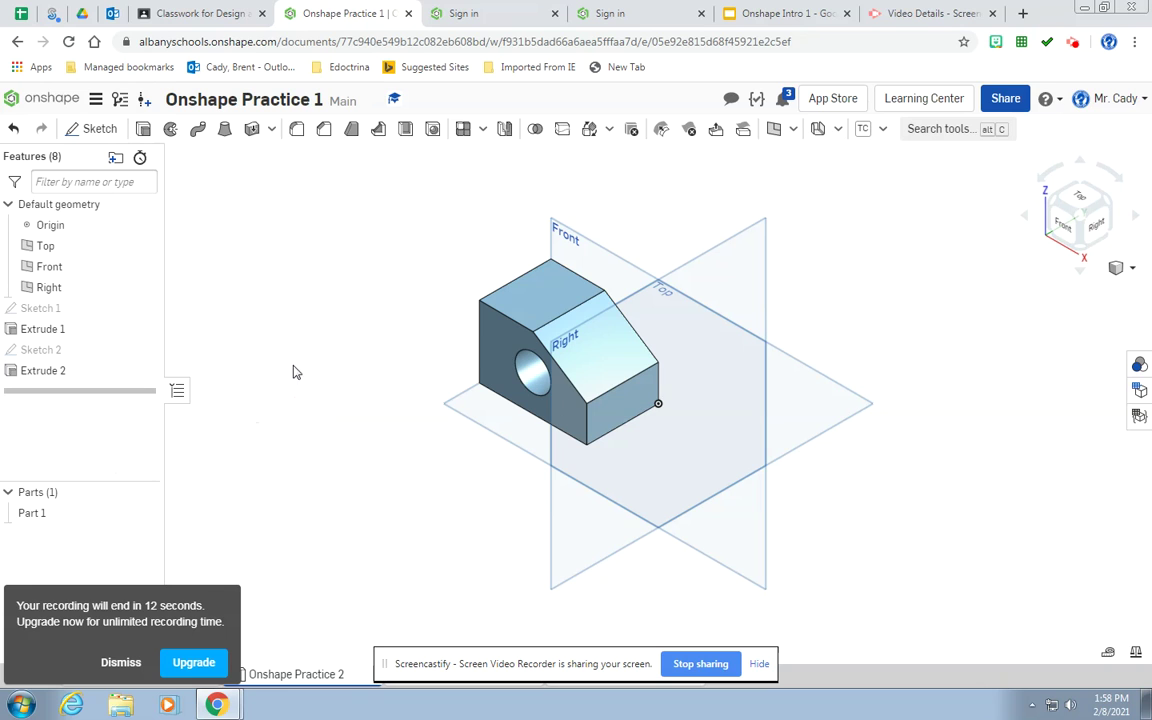
{"action": "right_click_drag", "start_coordinate": [648, 385], "coordinate": [625, 468]}
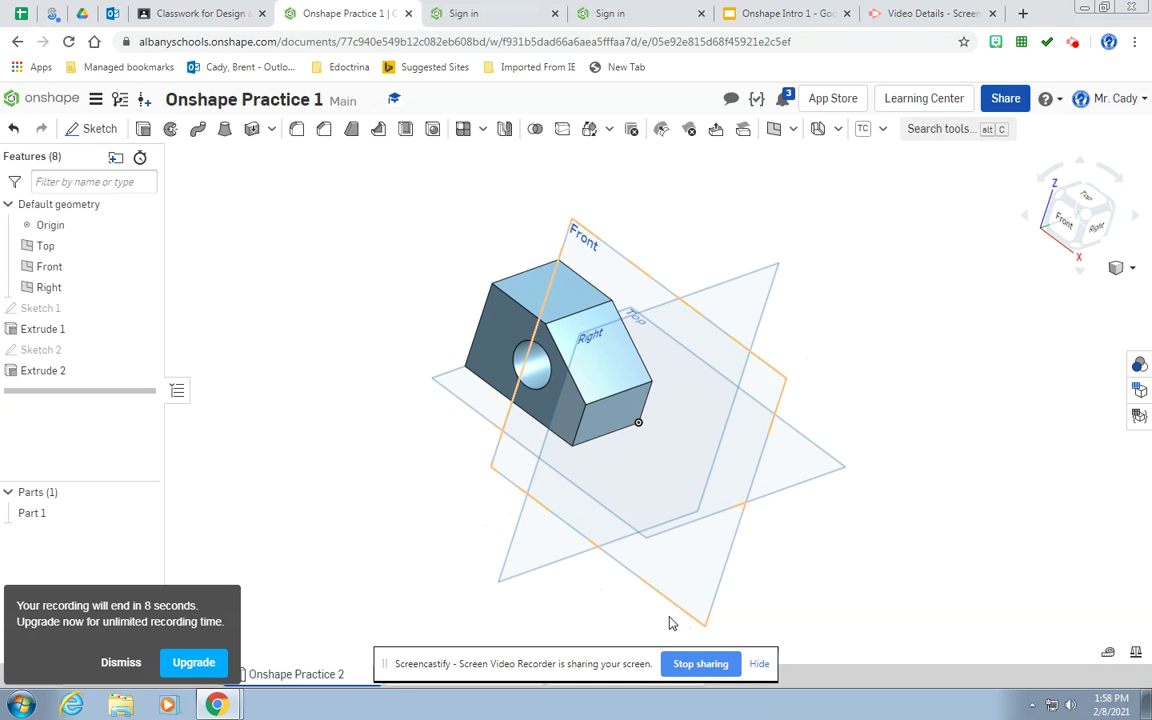